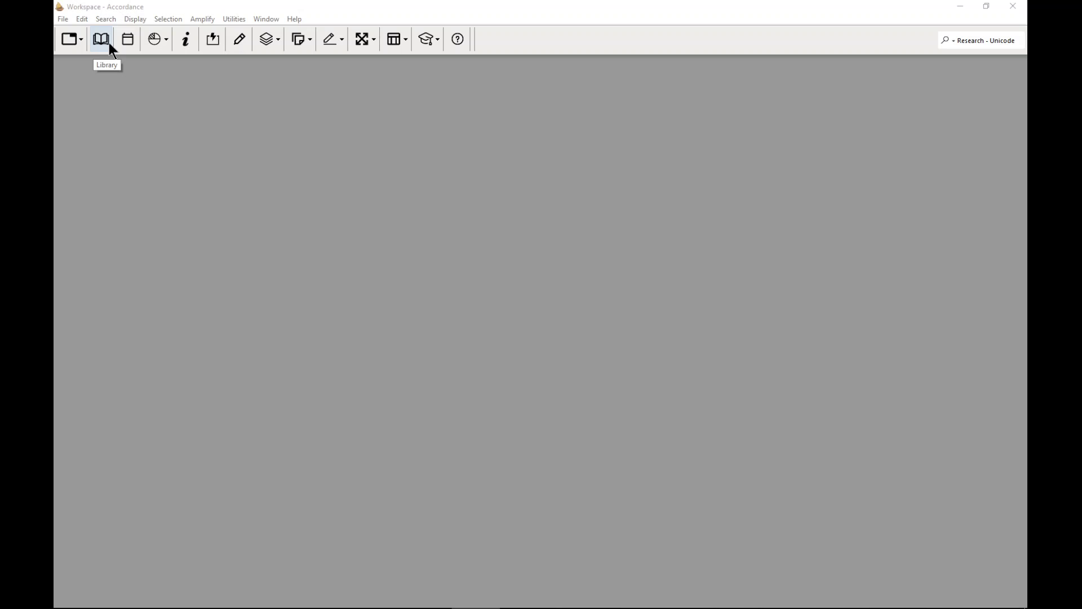
# Open Accordance's Preferences from the Edit menu and move the dialog further right
pyautogui.click(81, 19)
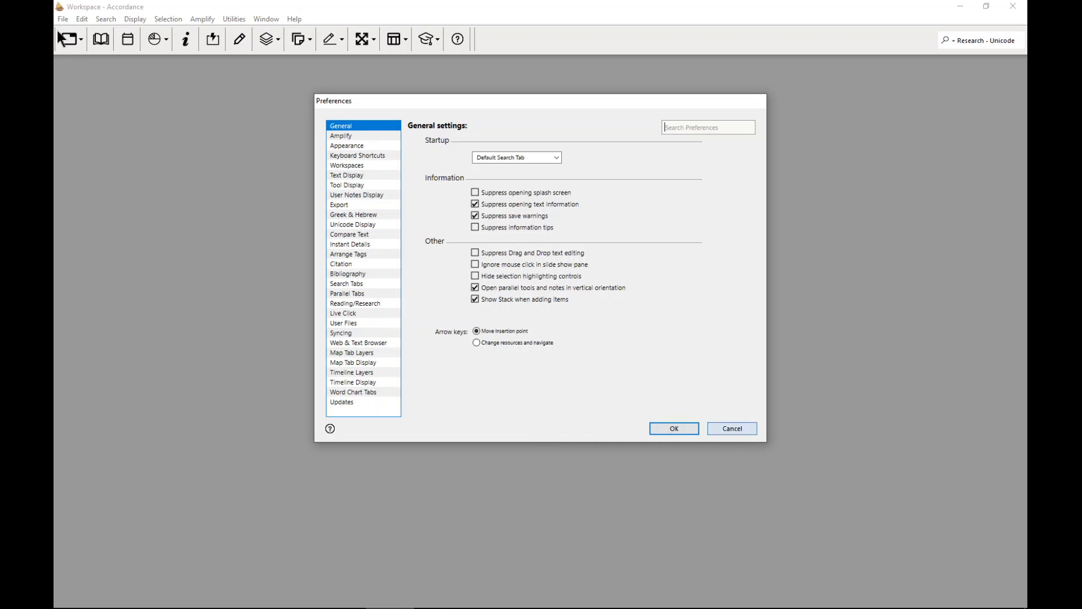
pyautogui.click(732, 429)
pyautogui.click(81, 18)
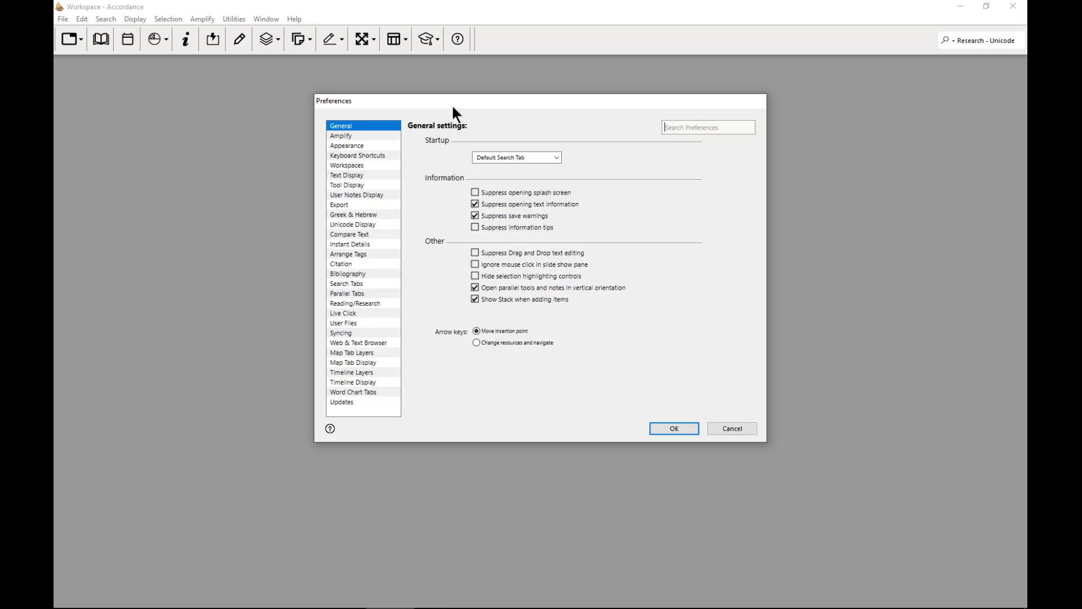
pyautogui.moveTo(479, 97); pyautogui.dragTo(624, 63)
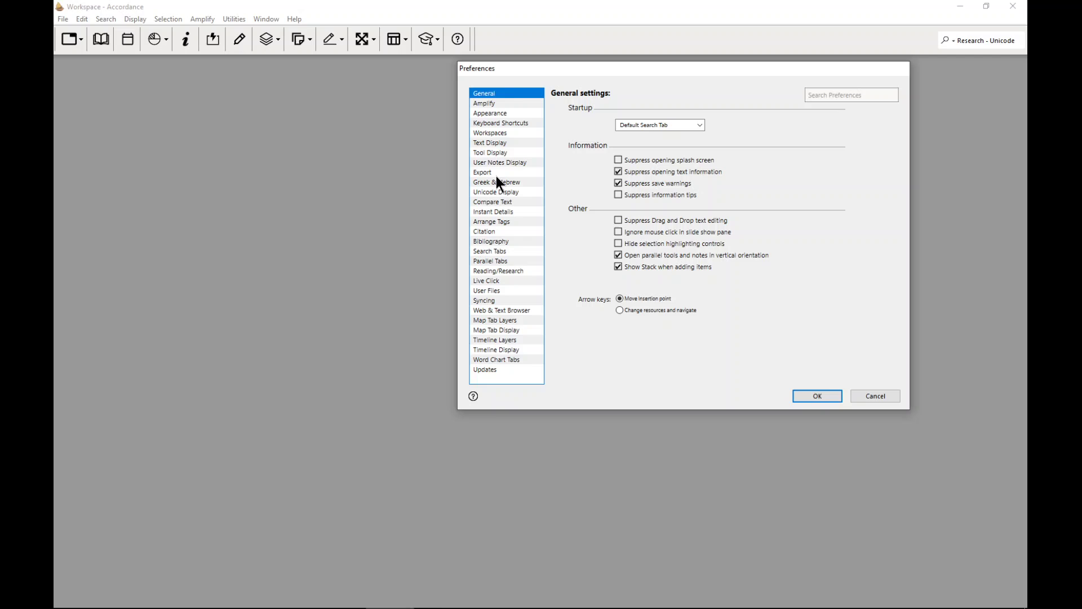
# Show the Amplify preferences and keep Eerdmans Dictionary as the English default
pyautogui.click(498, 104)
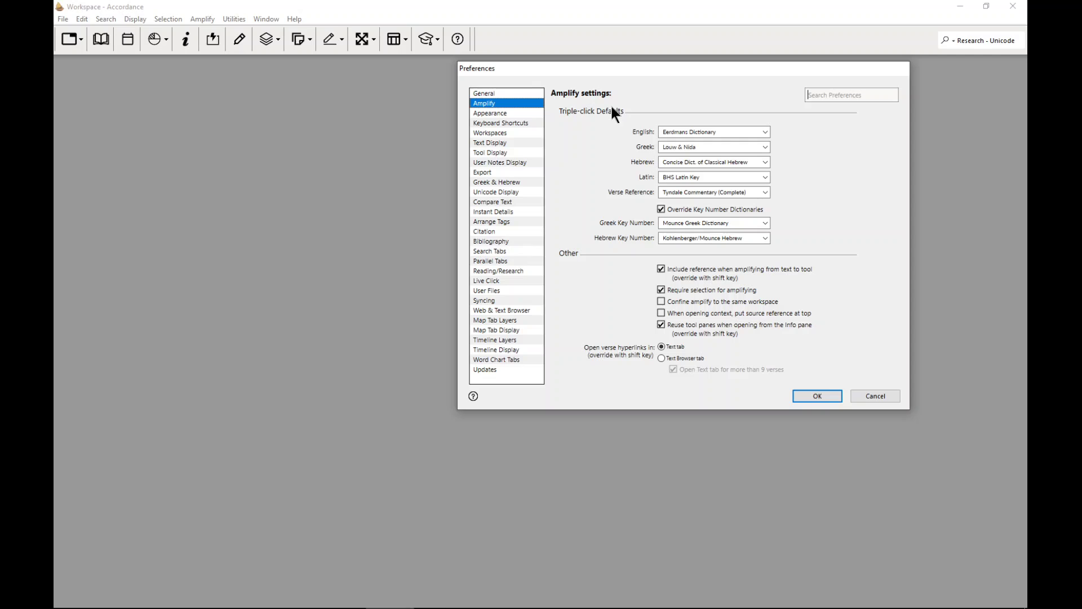
pyautogui.click(764, 129)
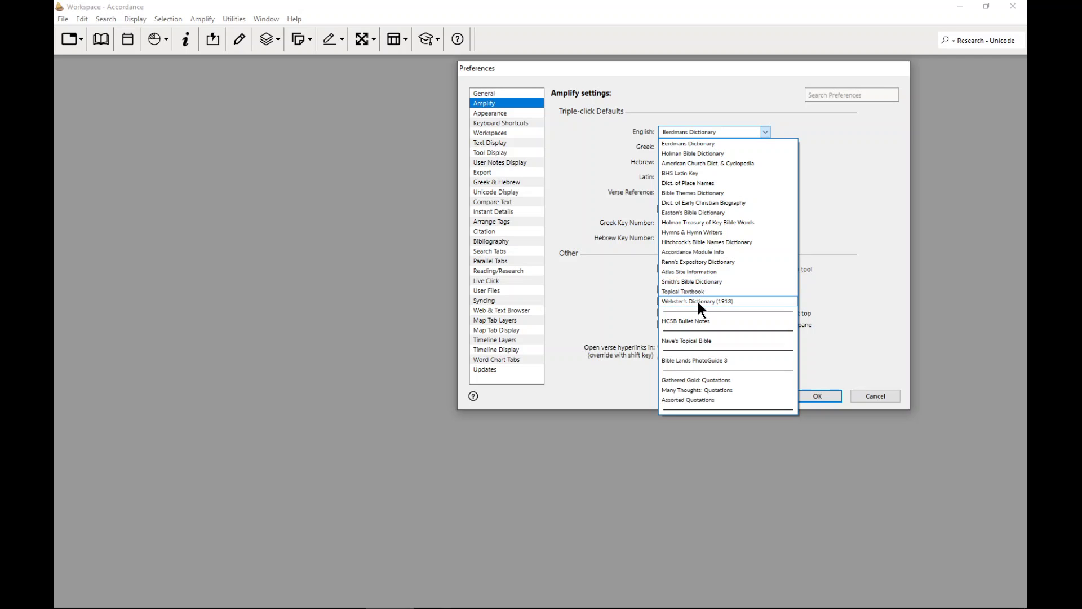
pyautogui.click(706, 145)
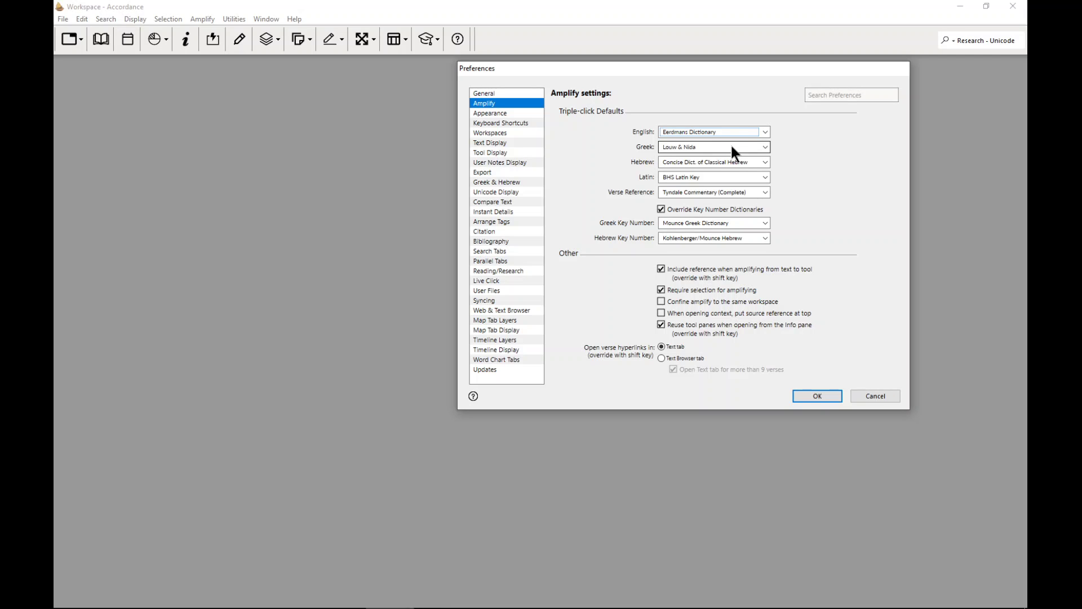
pyautogui.click(731, 146)
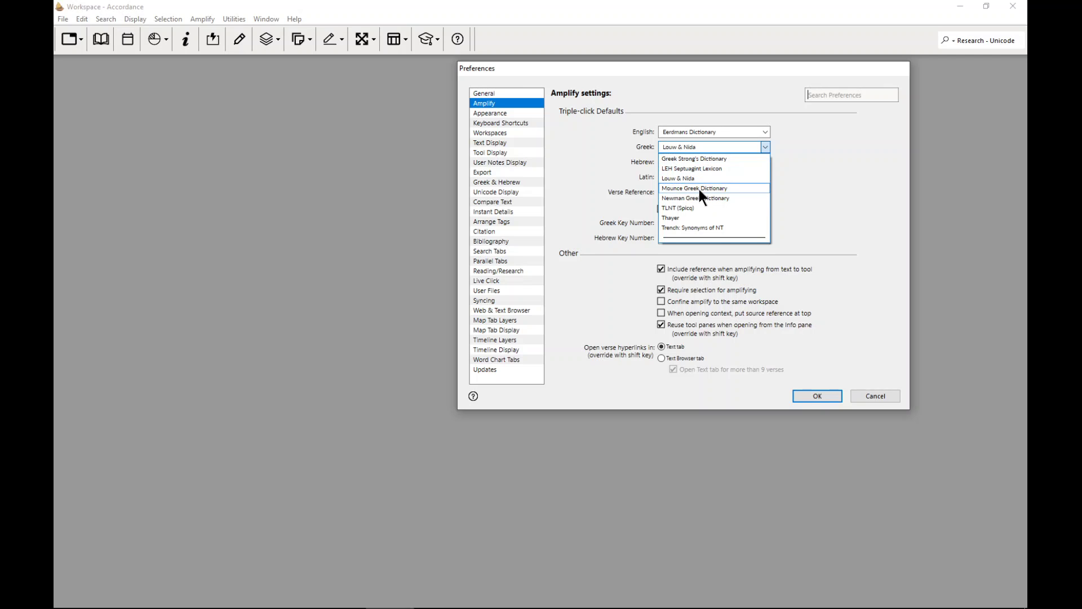
pyautogui.click(698, 189)
pyautogui.click(699, 148)
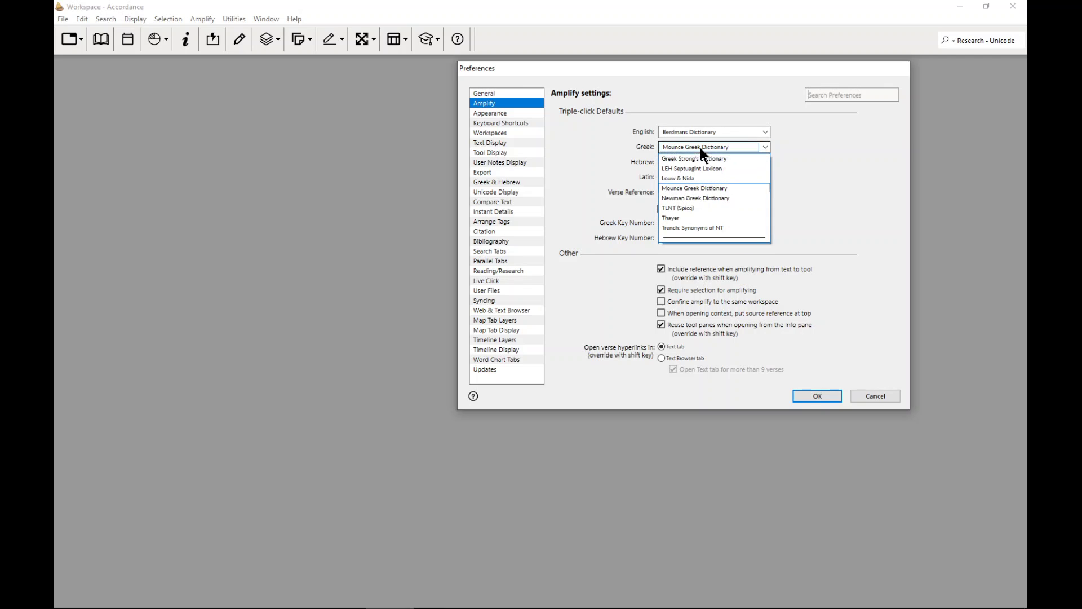
pyautogui.click(701, 177)
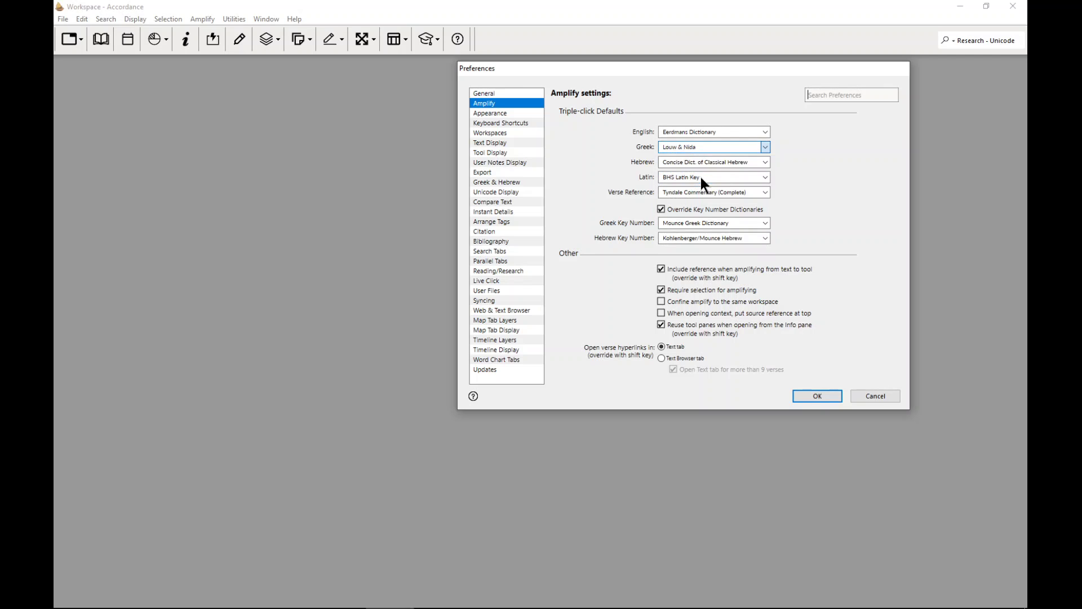
pyautogui.click(757, 164)
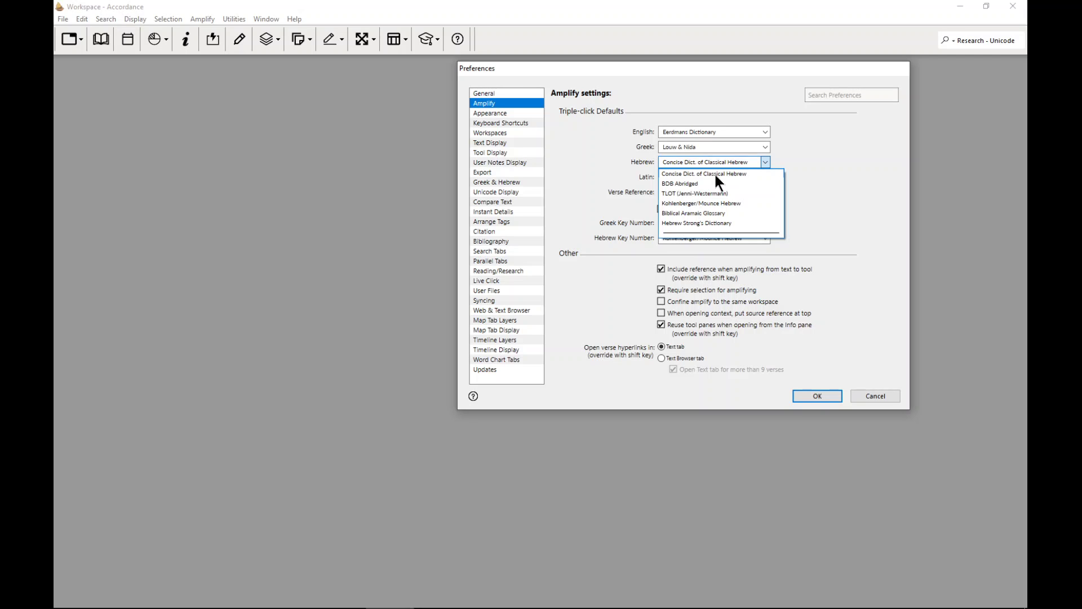
pyautogui.click(712, 170)
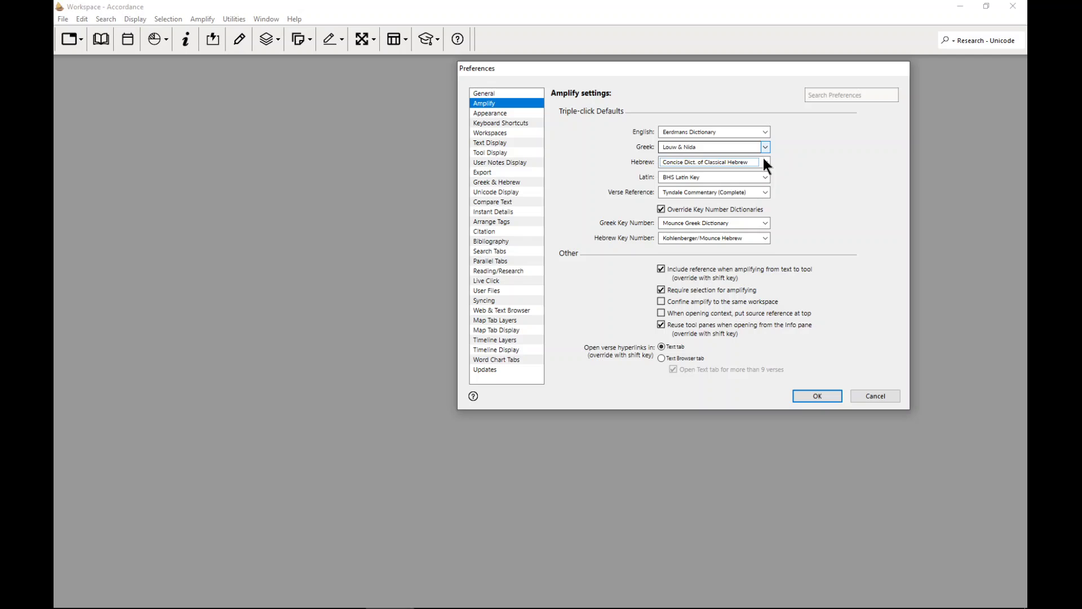
pyautogui.click(763, 159)
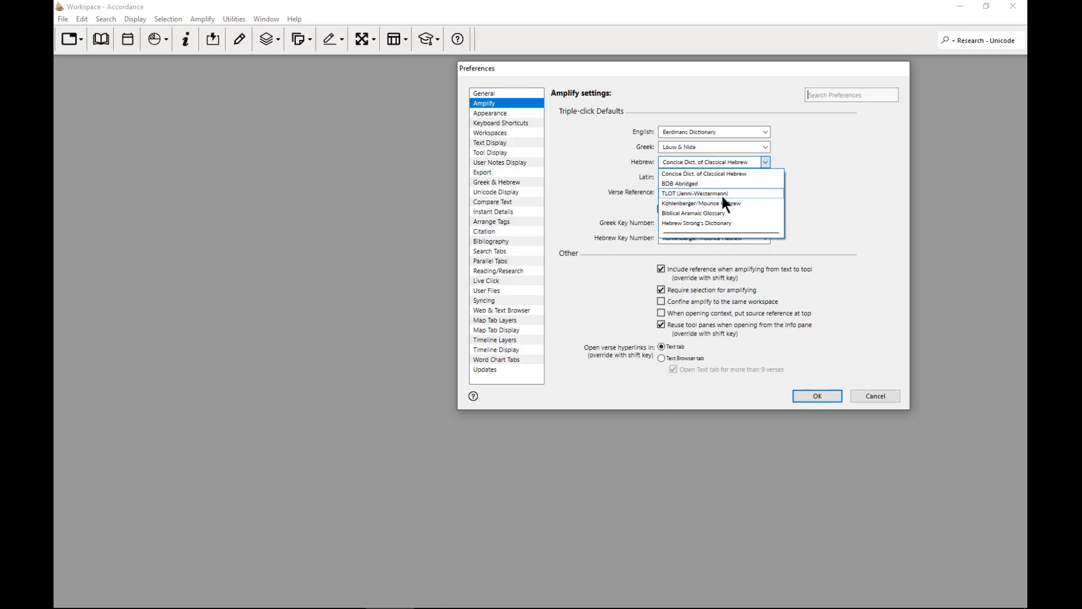
pyautogui.click(727, 174)
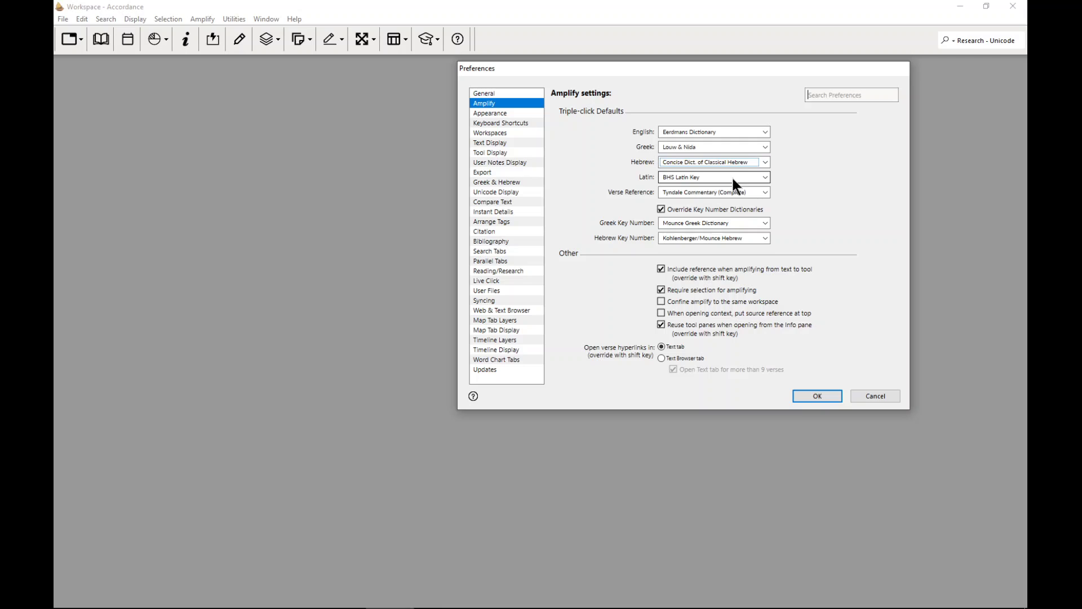
pyautogui.click(731, 176)
pyautogui.click(731, 174)
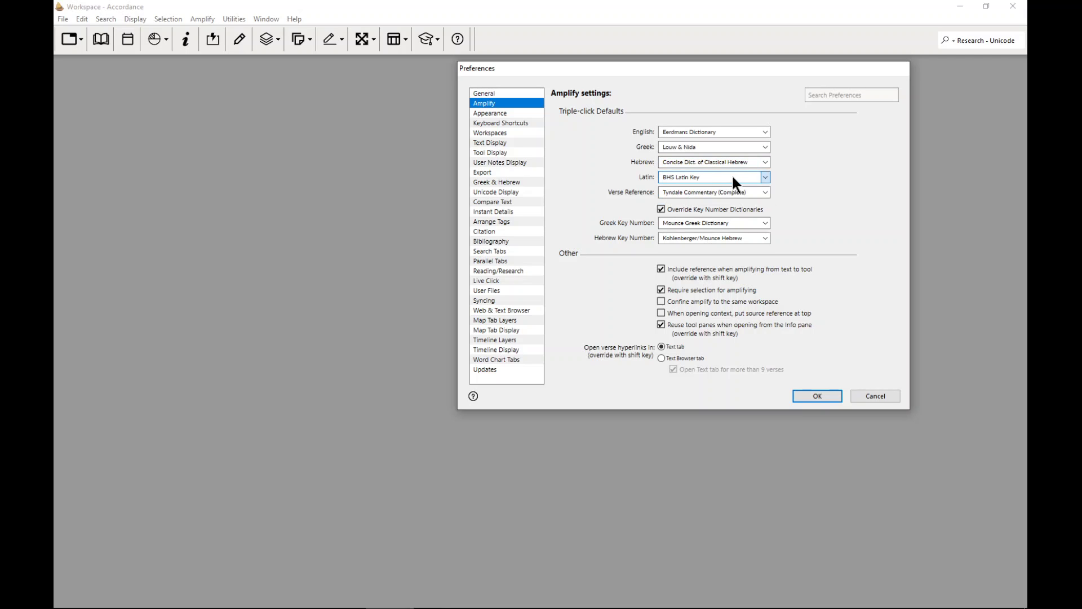
pyautogui.click(759, 191)
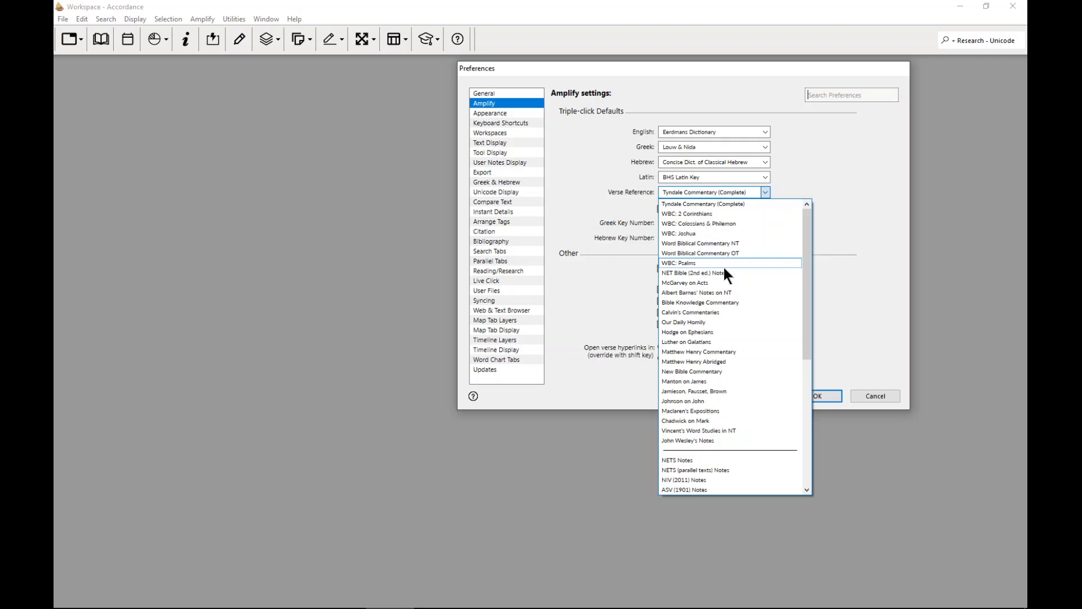
pyautogui.click(745, 195)
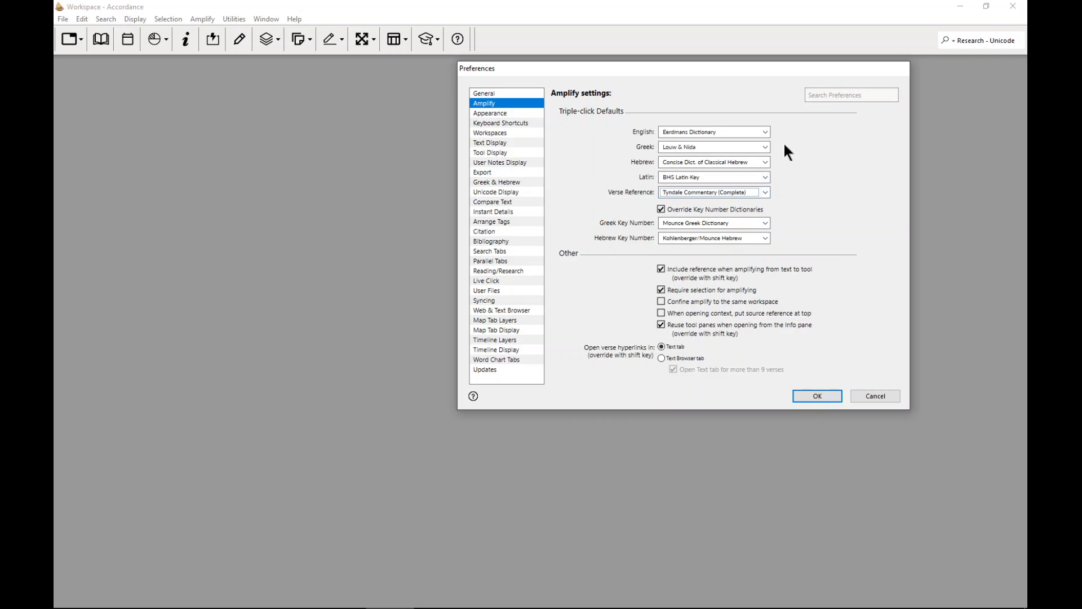
pyautogui.click(765, 221)
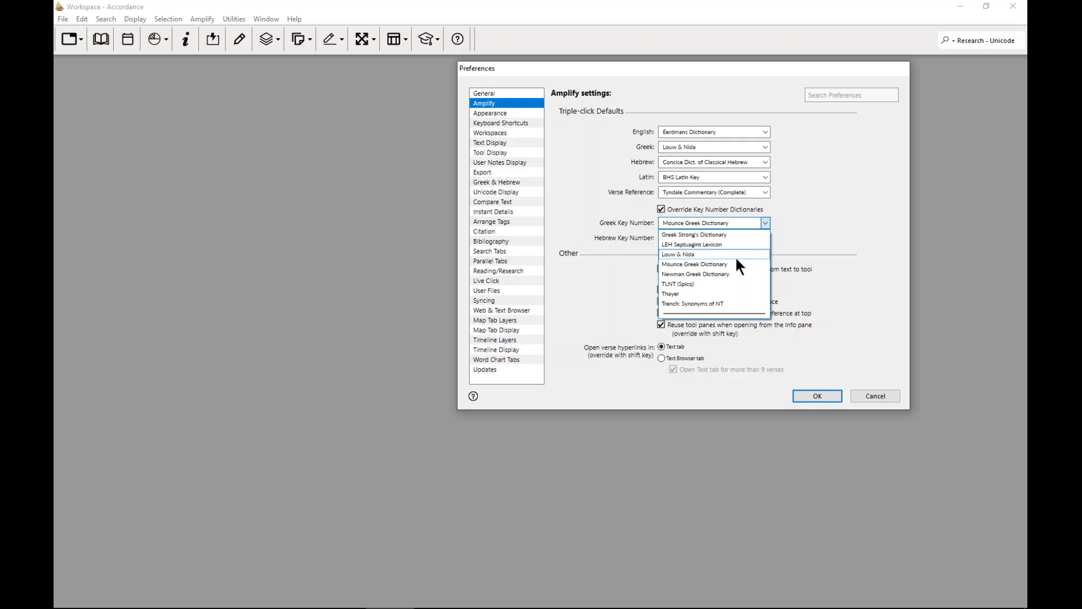
# Set key number dictionaries to Concise Dict. of Classical Hebrew and Louw & Nida for Greek
pyautogui.click(732, 262)
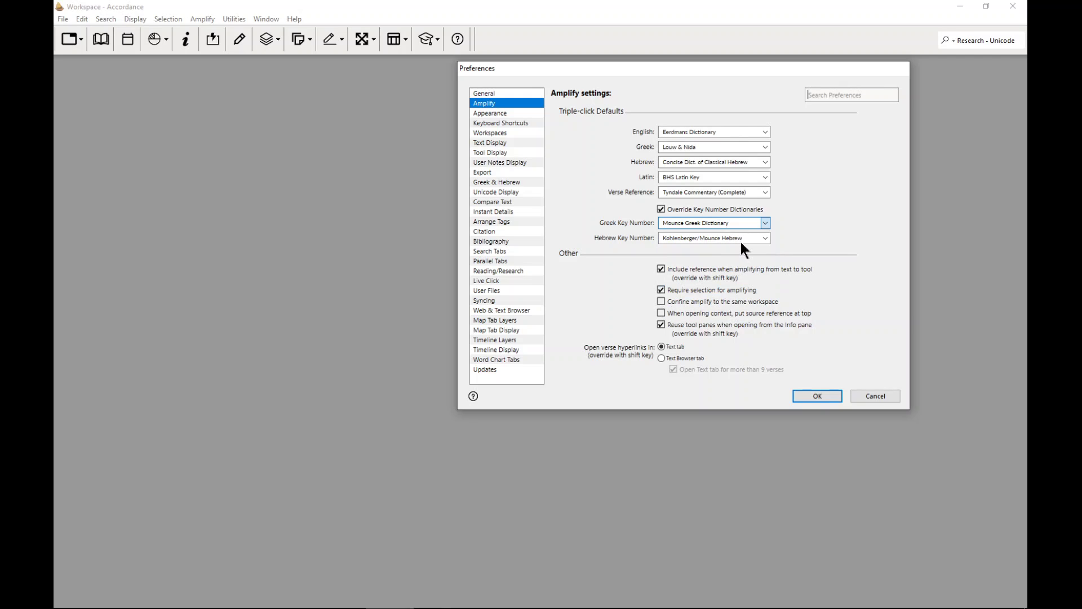
pyautogui.click(756, 239)
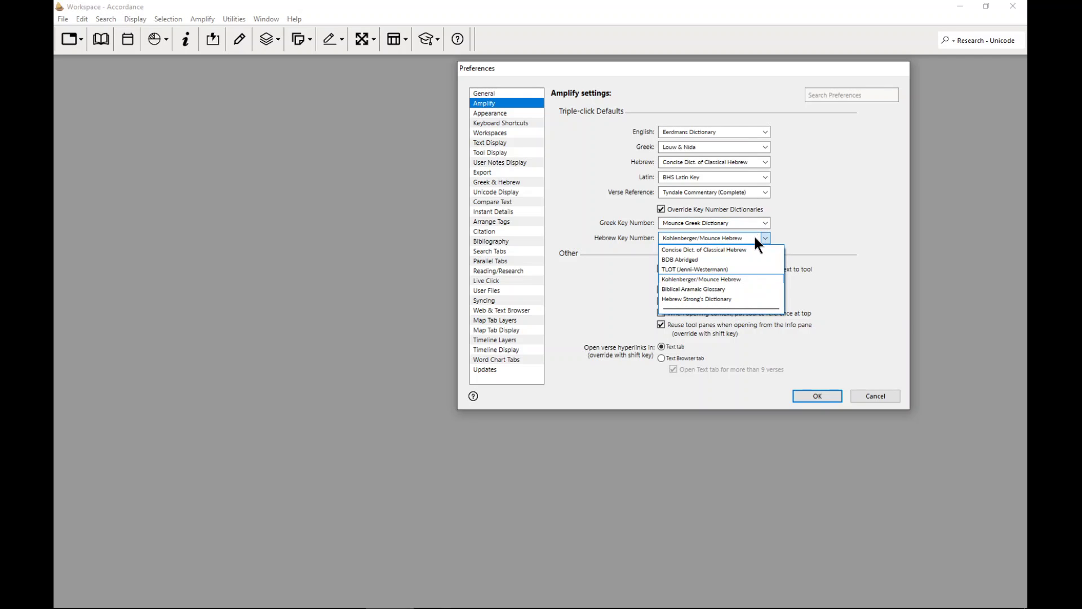
pyautogui.click(739, 279)
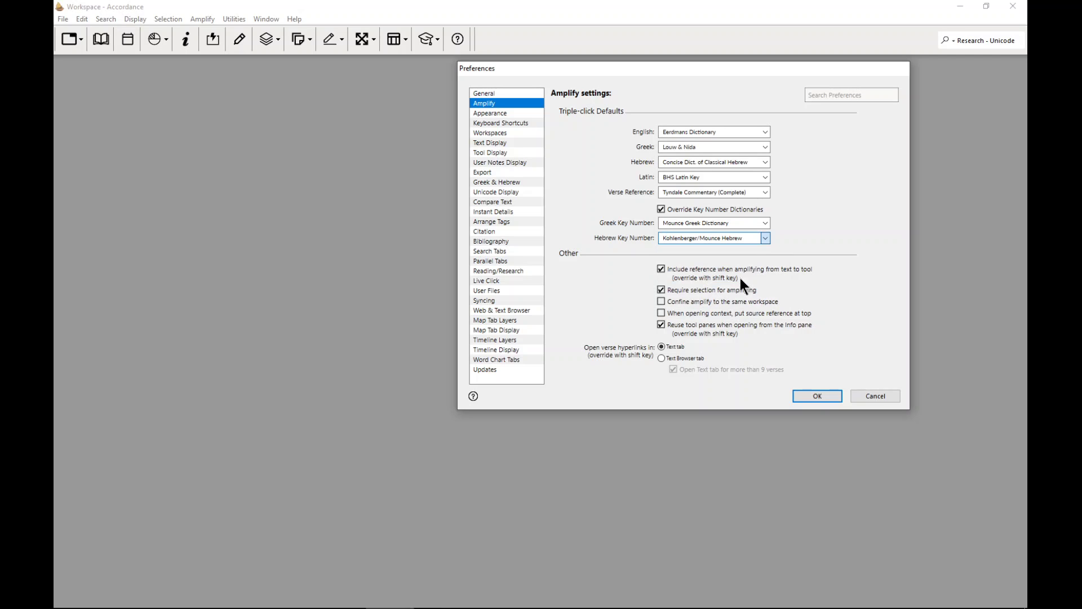
pyautogui.click(765, 238)
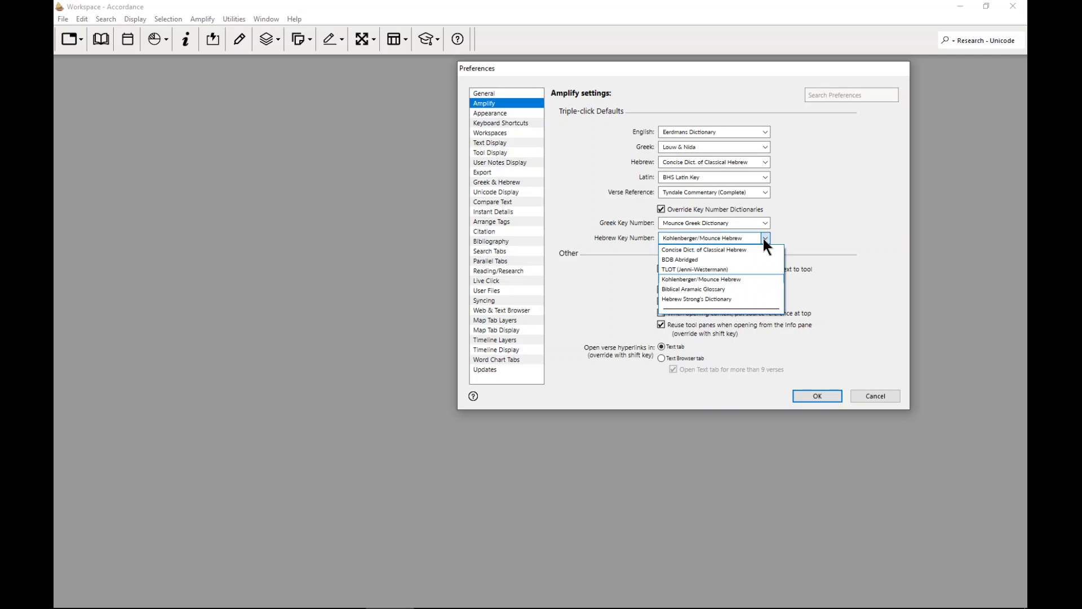
pyautogui.click(746, 249)
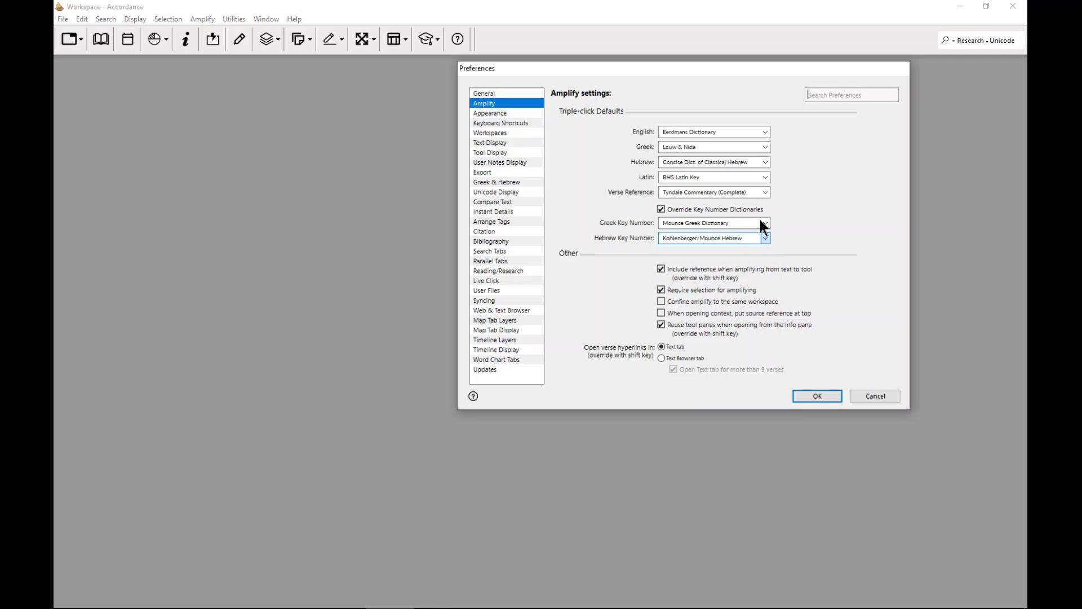
pyautogui.click(759, 222)
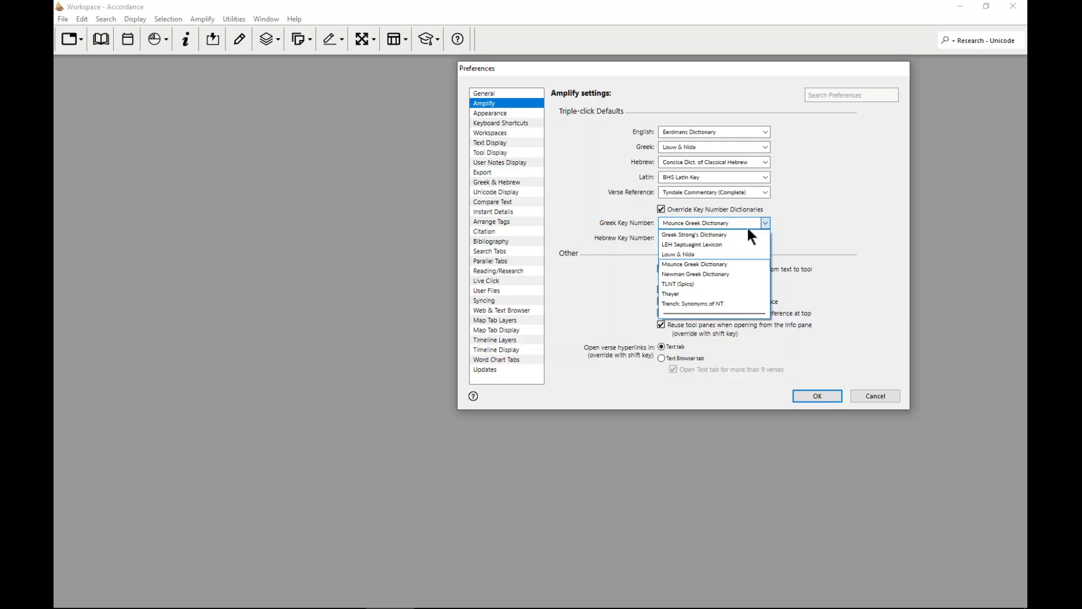
pyautogui.click(720, 253)
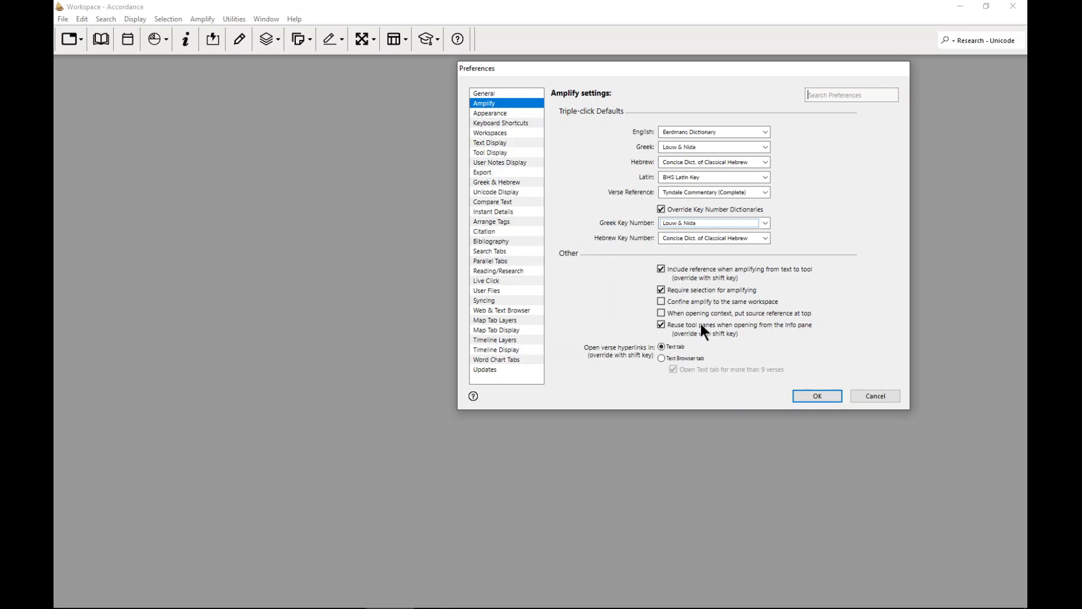
# Move past Appearance to the Keyboard Shortcuts page and scroll through the shortcut list
pyautogui.click(489, 113)
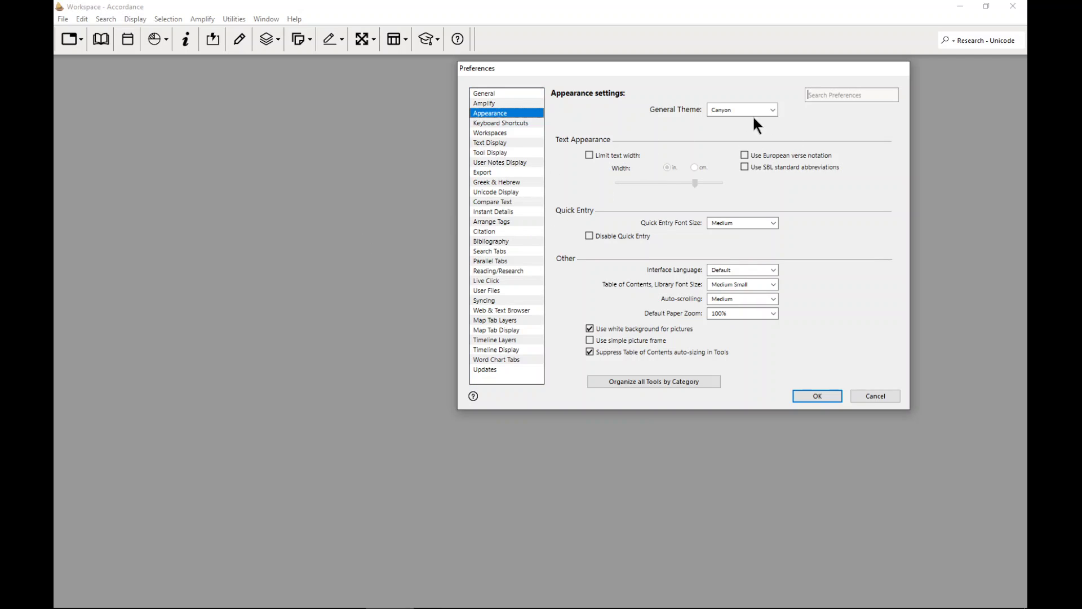
pyautogui.click(496, 121)
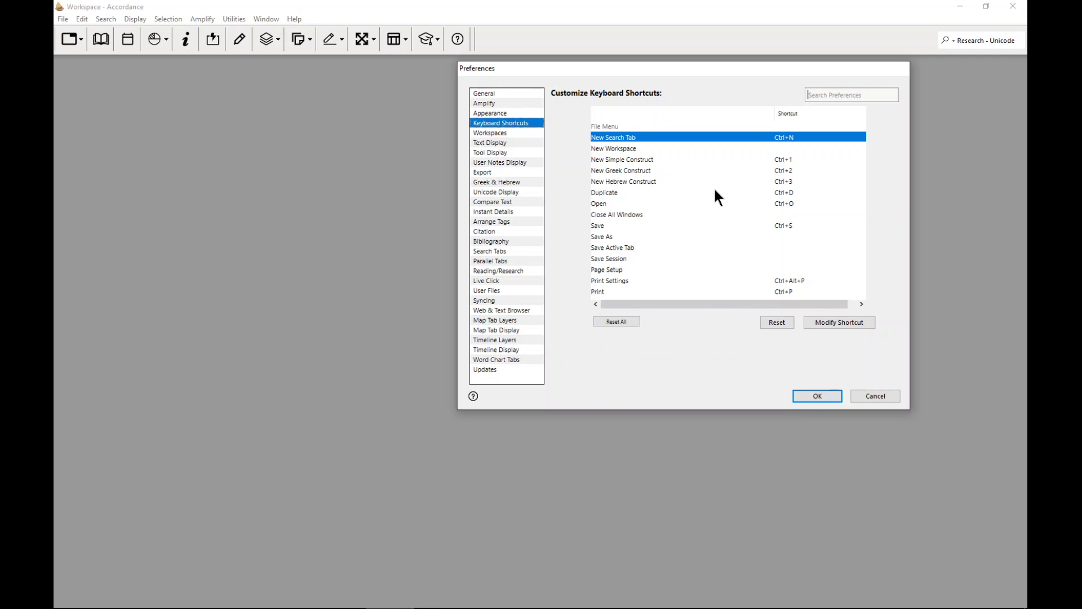
pyautogui.scroll(-1, 710, 189)
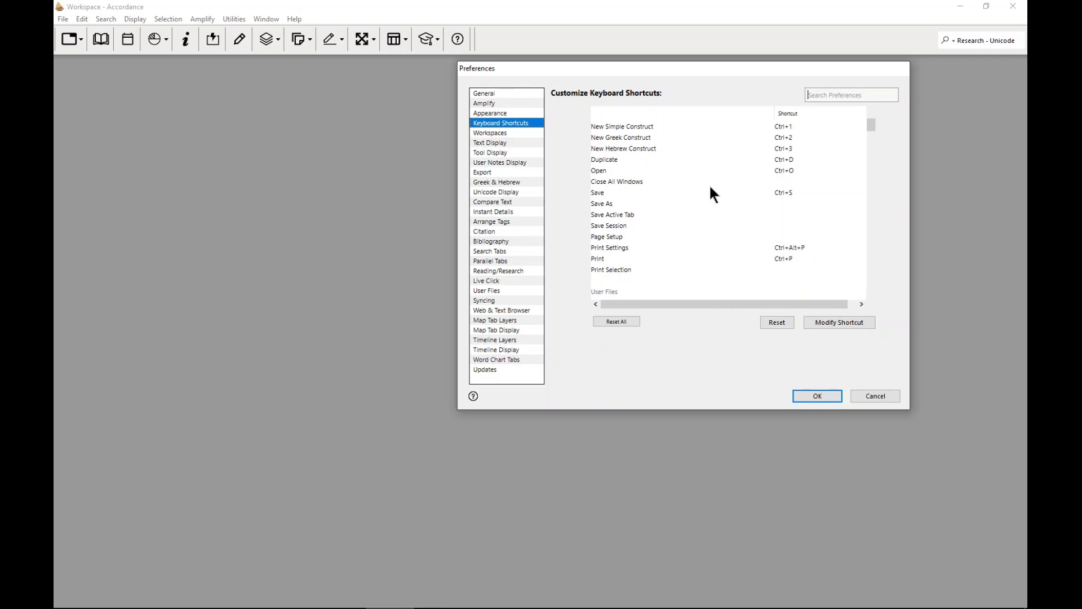
# Pass through Workspaces to the Text Display page with its Custom theme and size 12
pyautogui.click(490, 132)
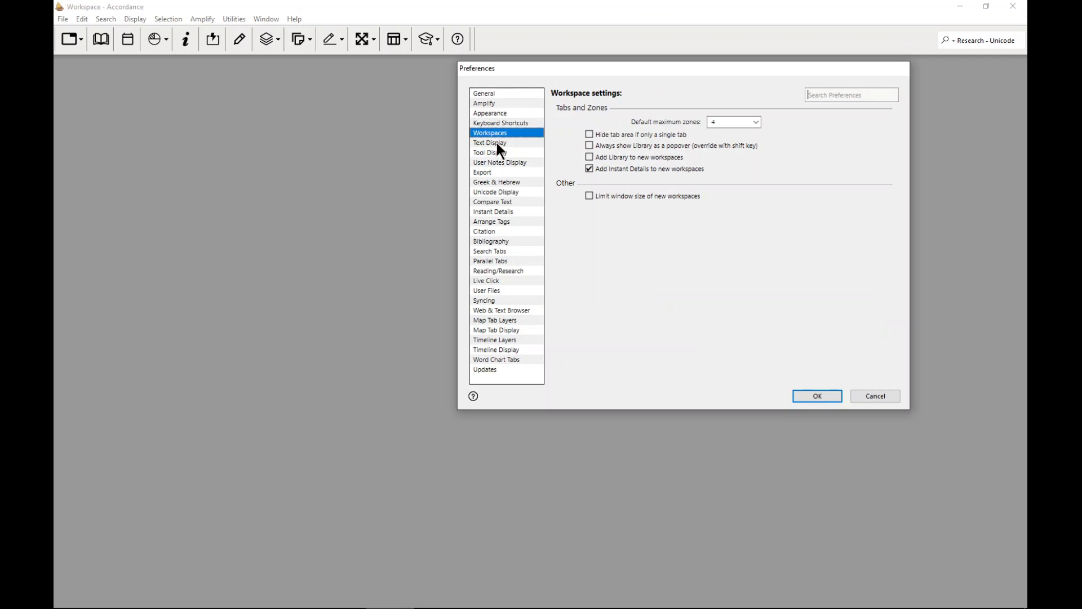
pyautogui.click(496, 143)
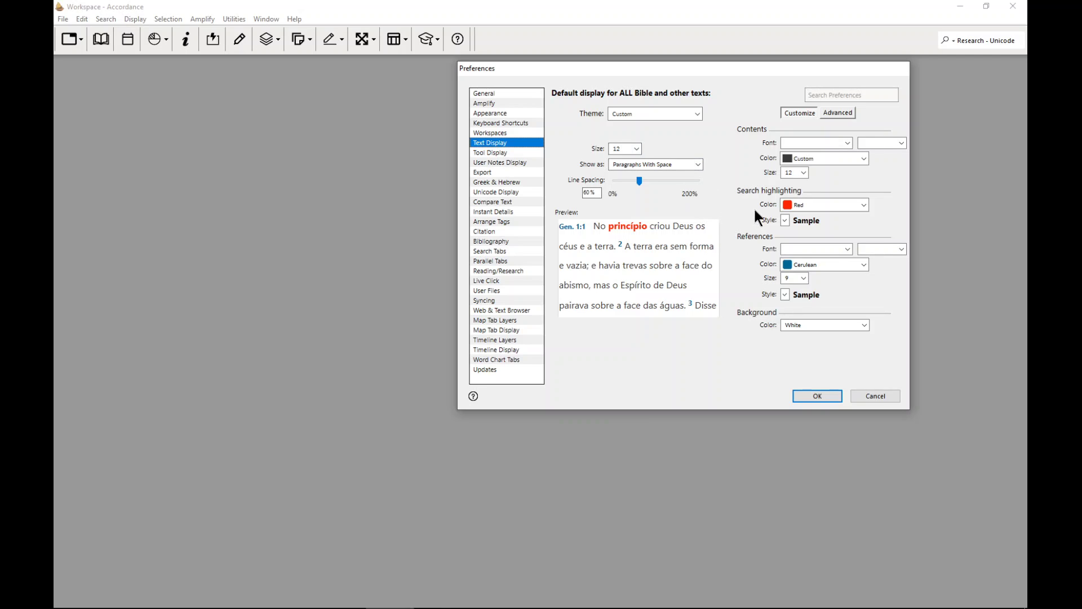
# Review the Tool Display and User Notes Display settings pages
pyautogui.click(494, 153)
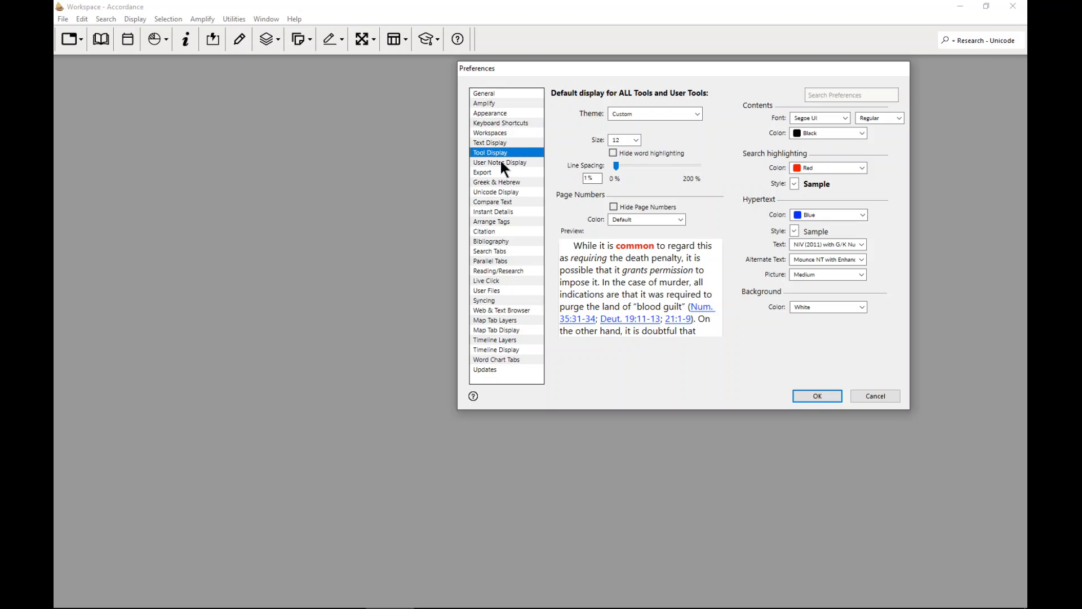
pyautogui.click(500, 162)
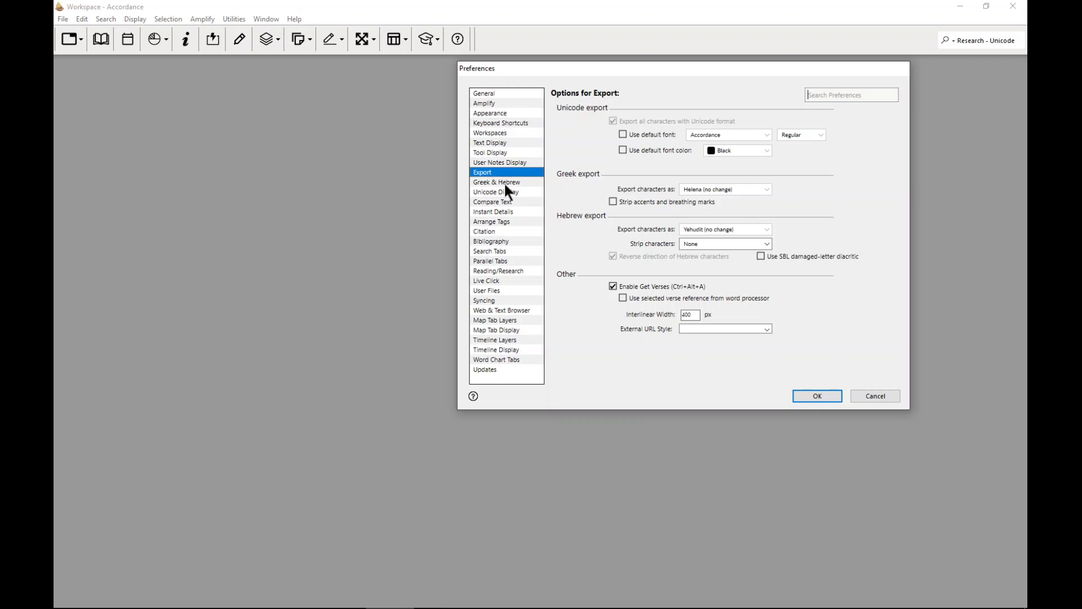
# Show the Greek & Hebrew options page with Traditional verb aspect terms and clause depth 2
pyautogui.click(505, 183)
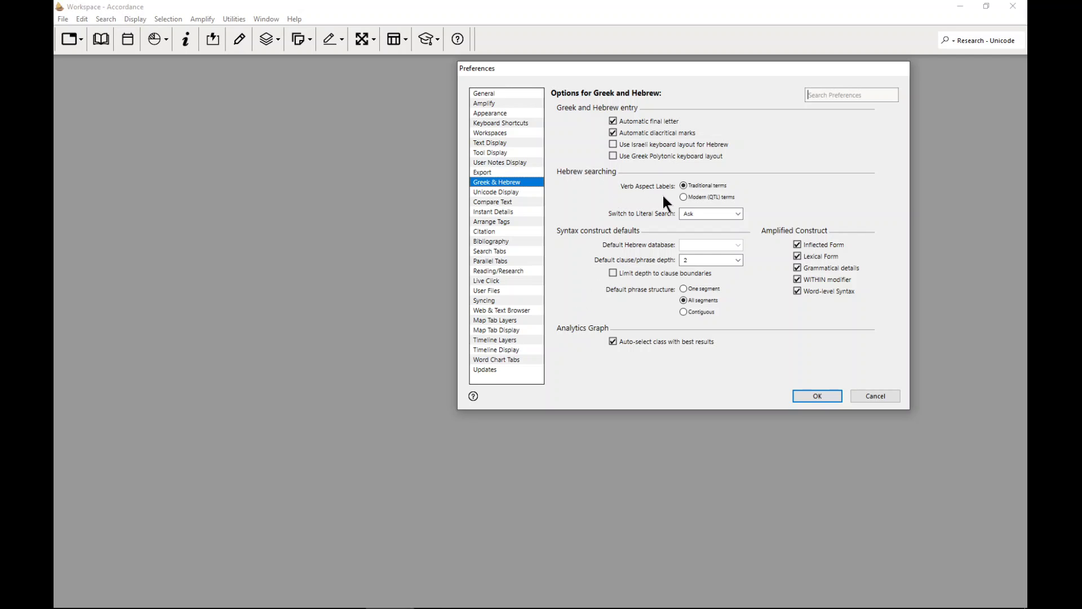
# Show the Unicode Display page and browse the Greek fonts, leaving Accordance selected
pyautogui.click(508, 192)
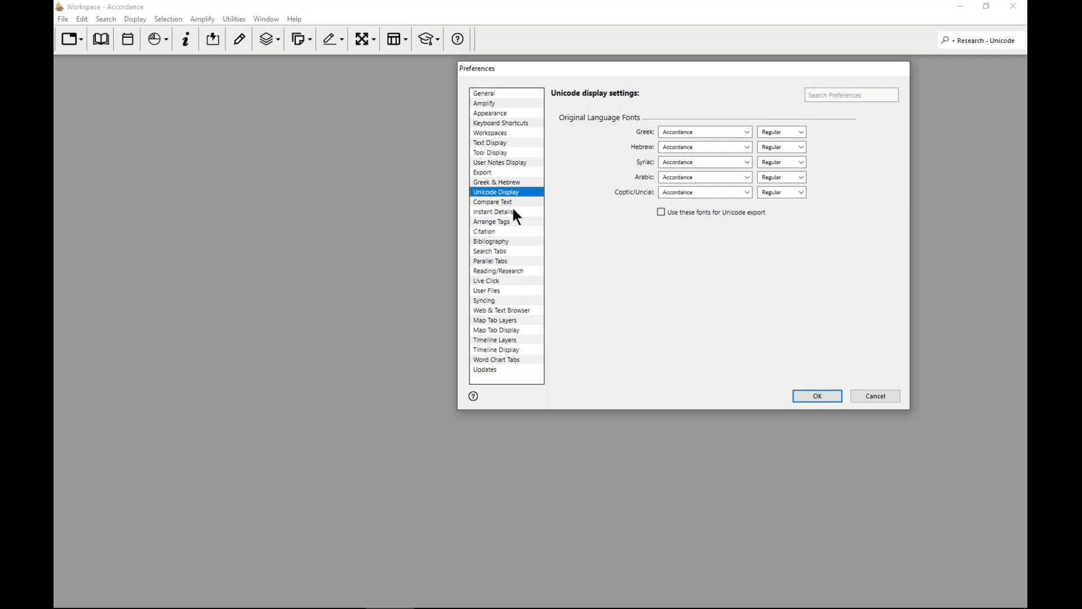
pyautogui.click(742, 132)
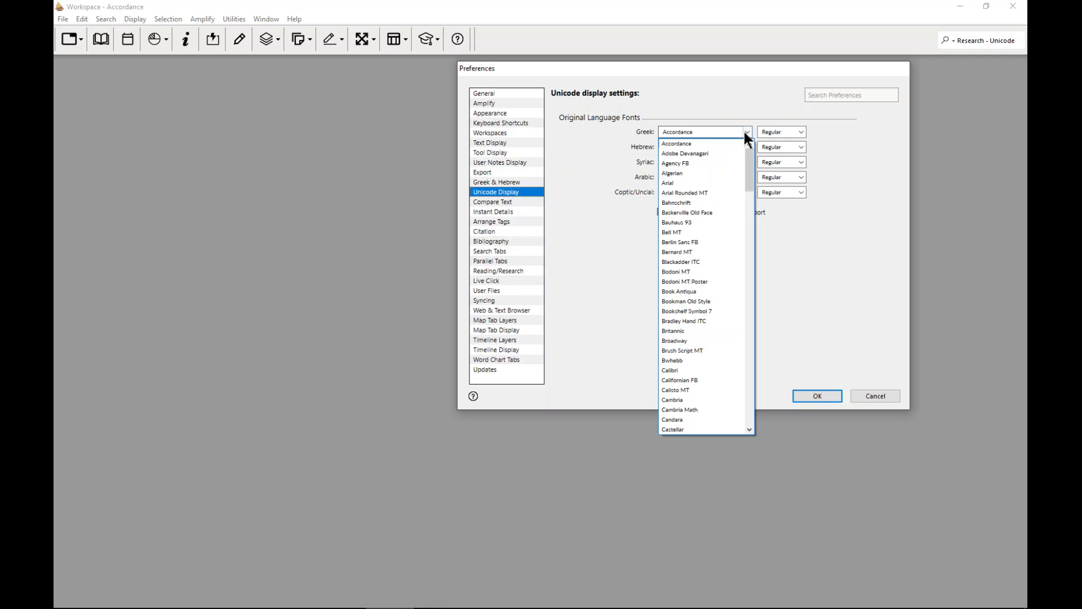
pyautogui.scroll(-6, 707, 311)
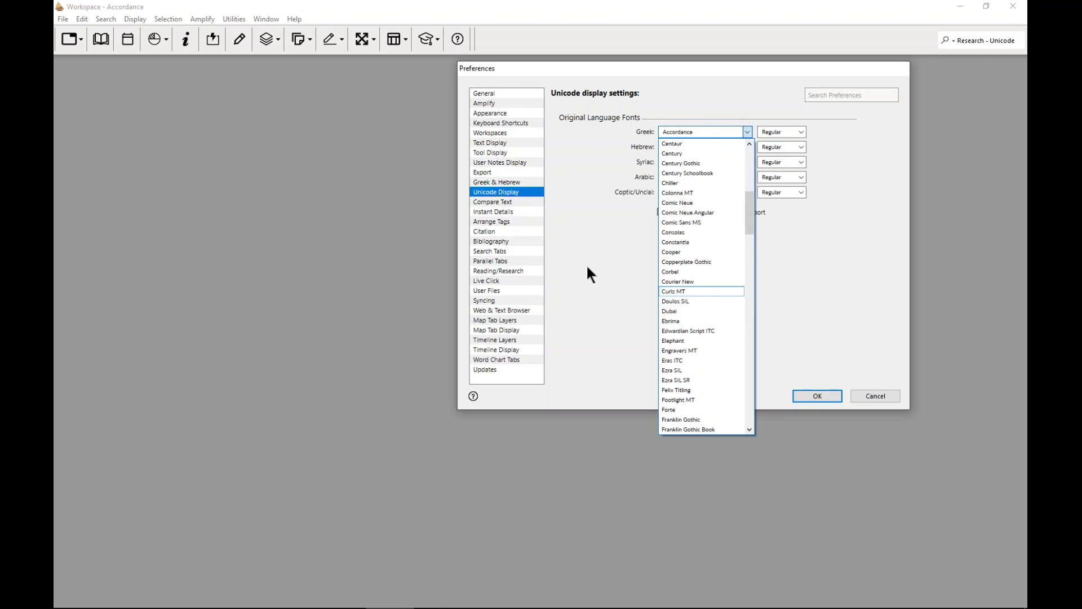
pyautogui.click(618, 206)
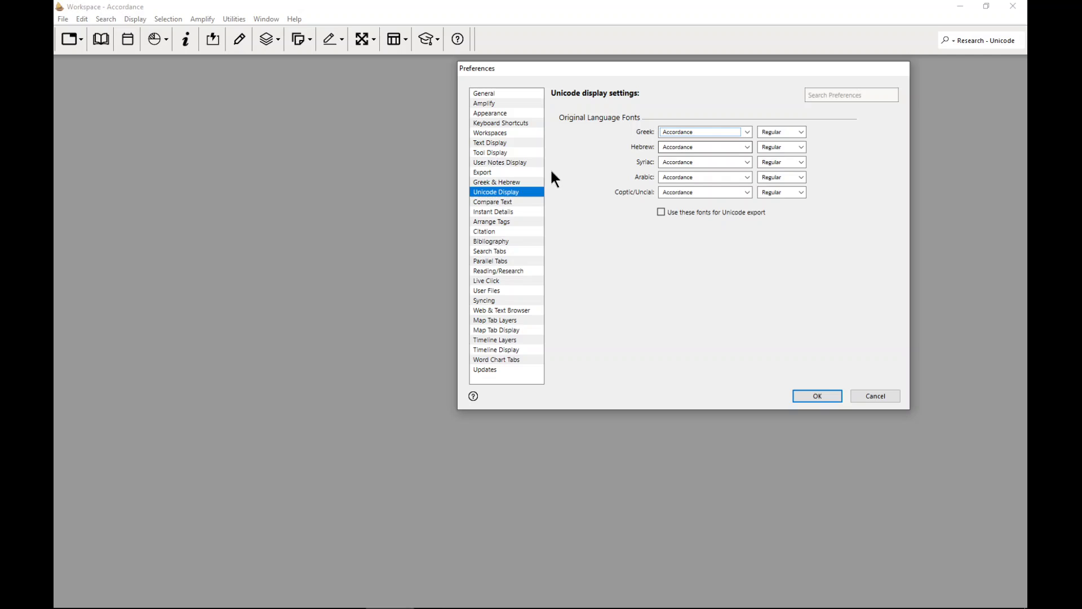
# Step through Compare Text, Instant Details and Arrange Tags to the Citation page
pyautogui.click(515, 202)
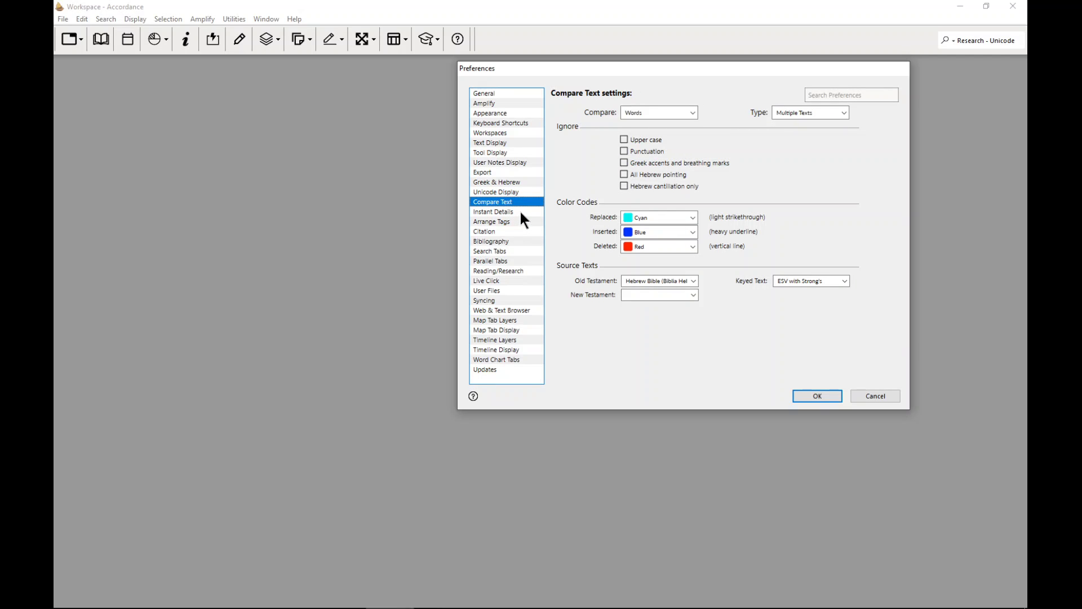
pyautogui.click(520, 211)
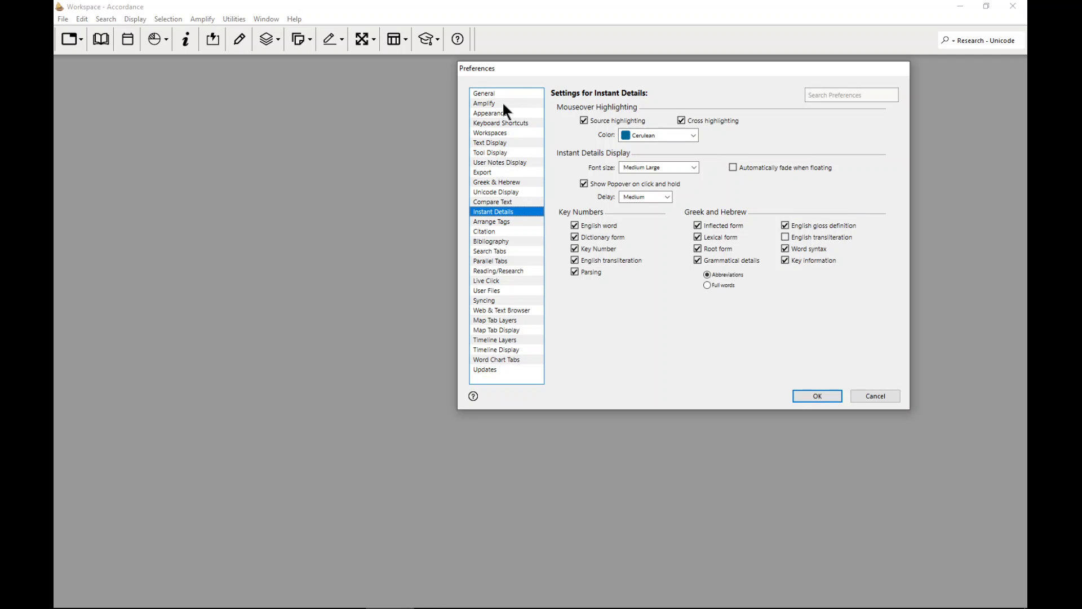
pyautogui.click(506, 221)
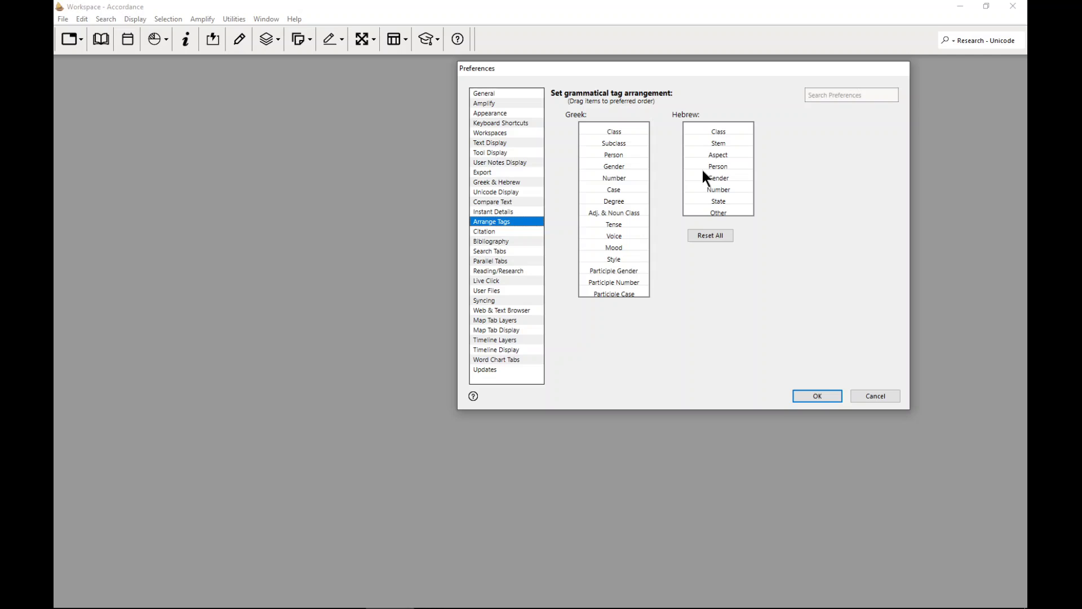
pyautogui.click(509, 231)
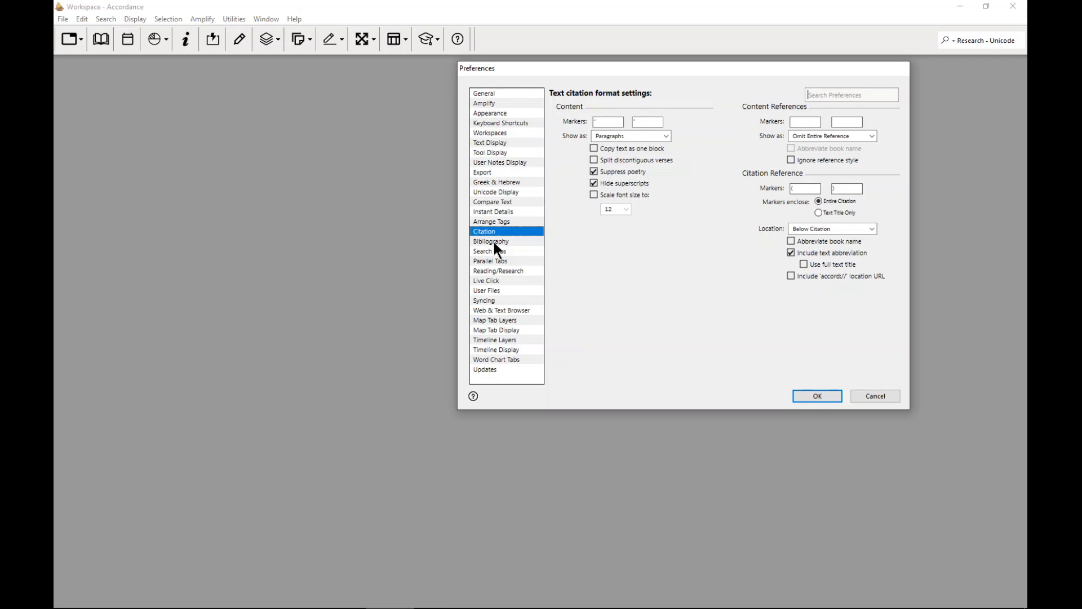
# Choose Turabian Bibliography as the citation format on the Bibliography page
pyautogui.click(494, 242)
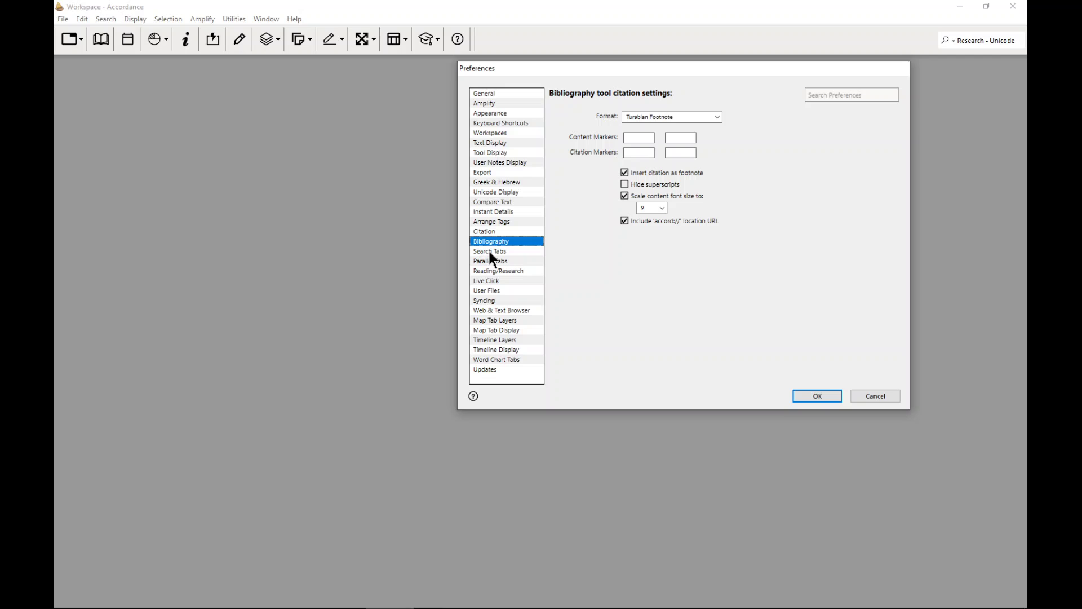
pyautogui.click(710, 116)
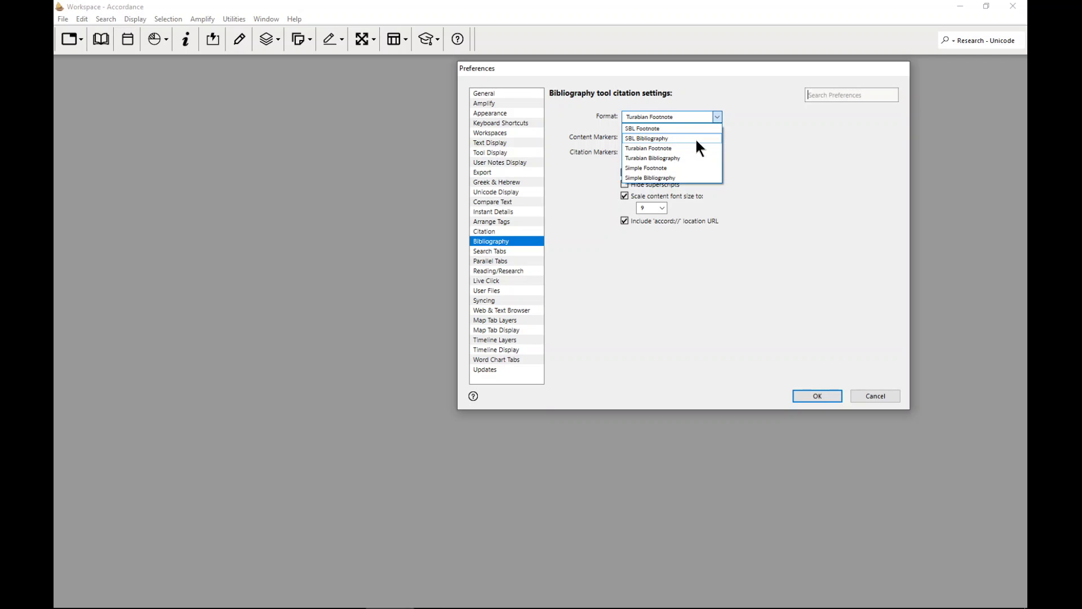
pyautogui.click(694, 158)
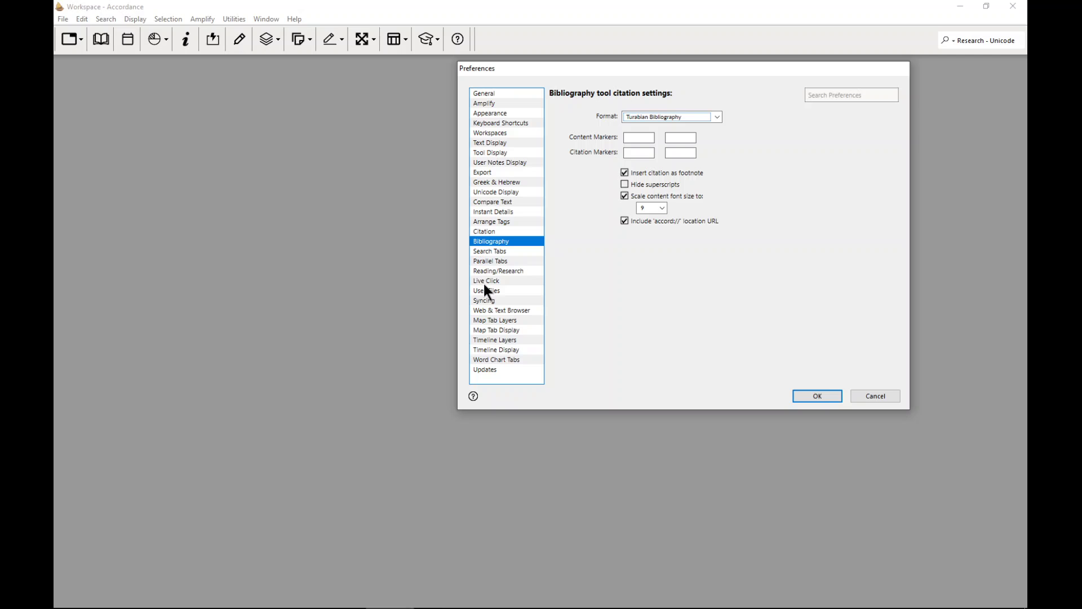
# Go through the Map Tab and Timeline Layers settings to the Timeline Display page
pyautogui.click(508, 320)
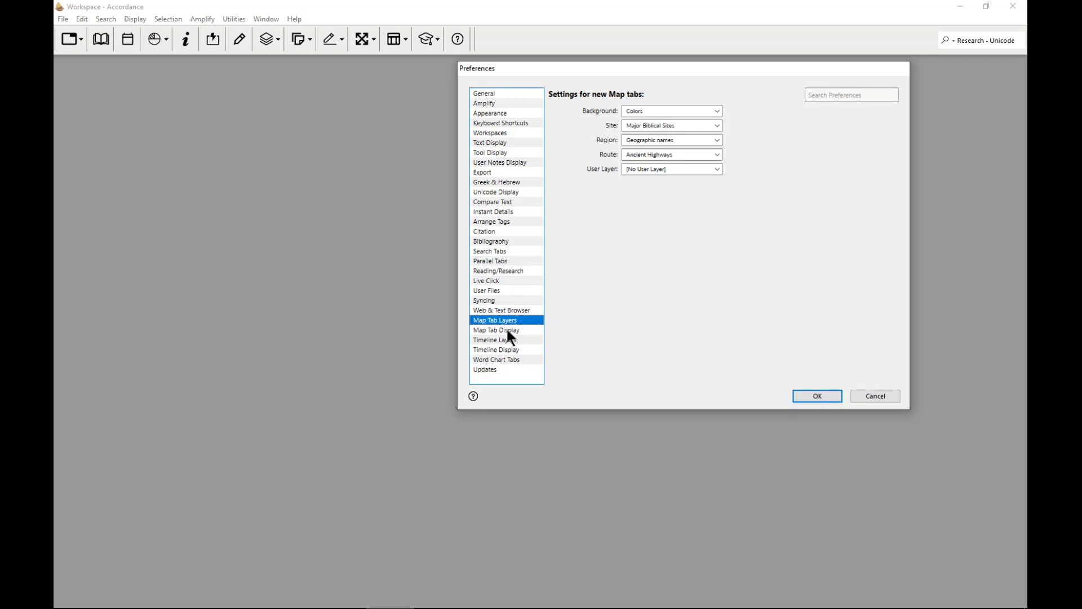
pyautogui.click(508, 330)
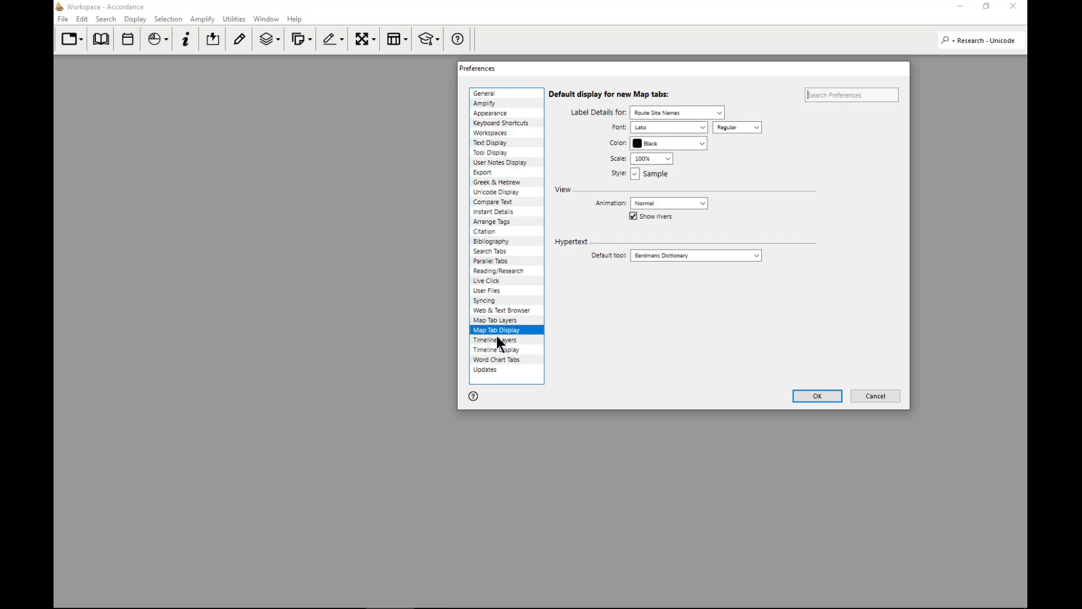
pyautogui.click(496, 338)
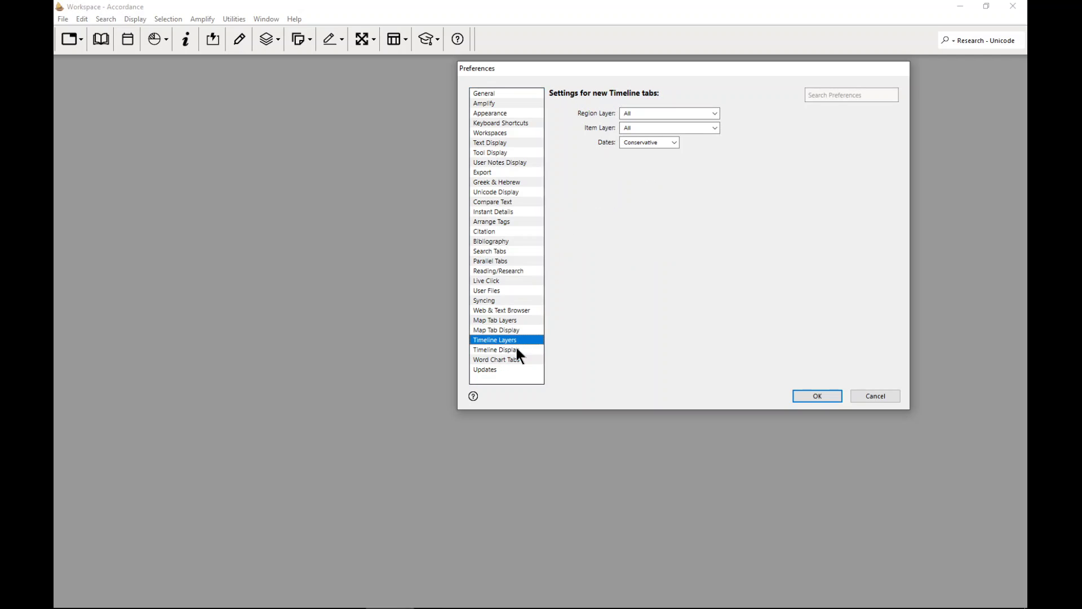
pyautogui.click(513, 346)
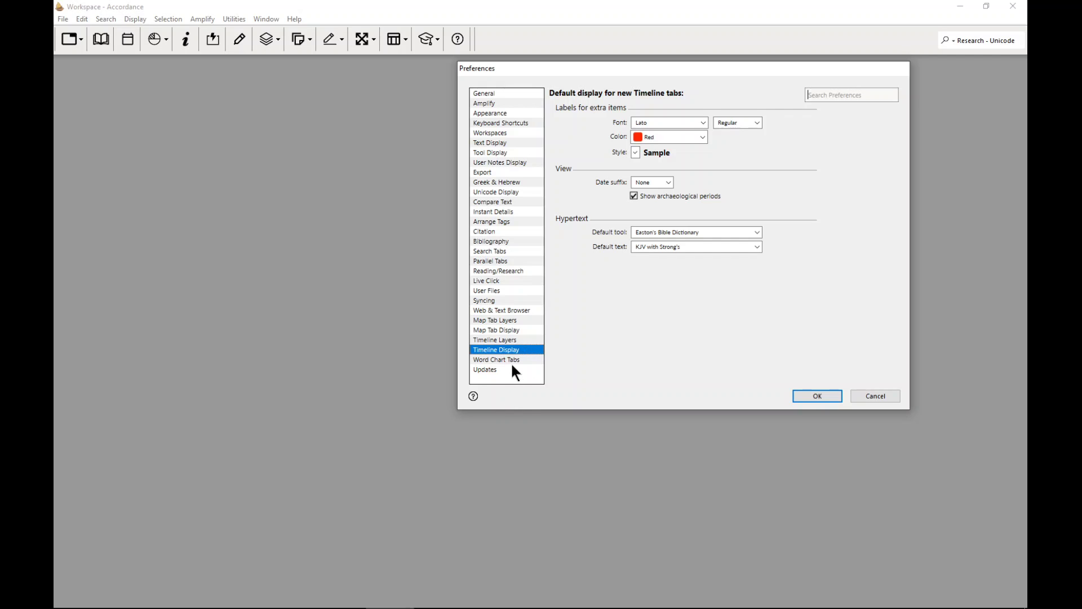
# Set Eerdmans Dictionary as the default tool and NET Bible (2nd ed.) with Strong's as the default text
pyautogui.click(730, 230)
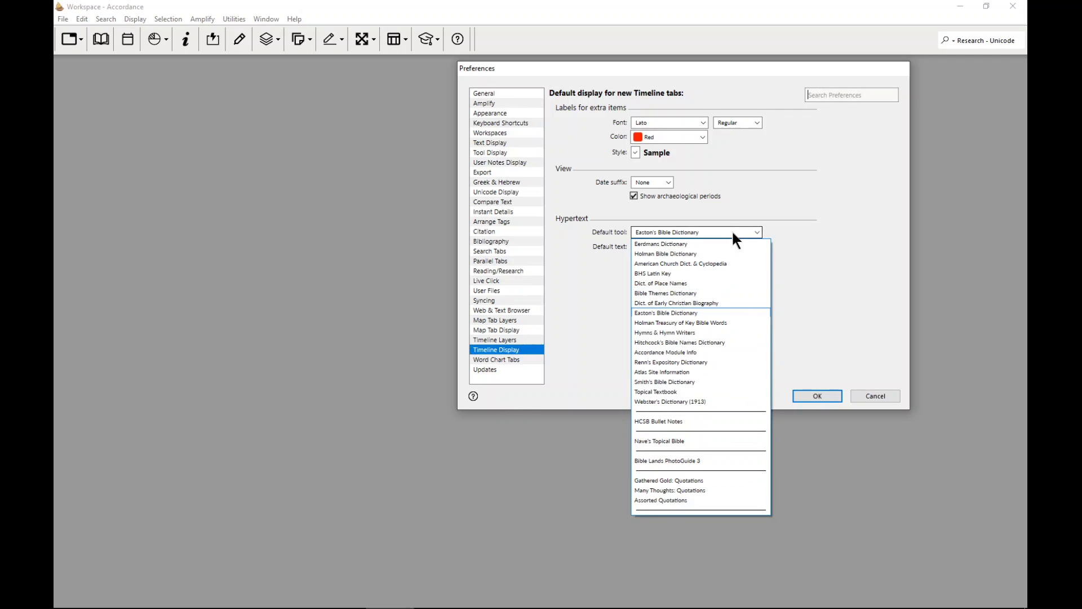
pyautogui.click(726, 243)
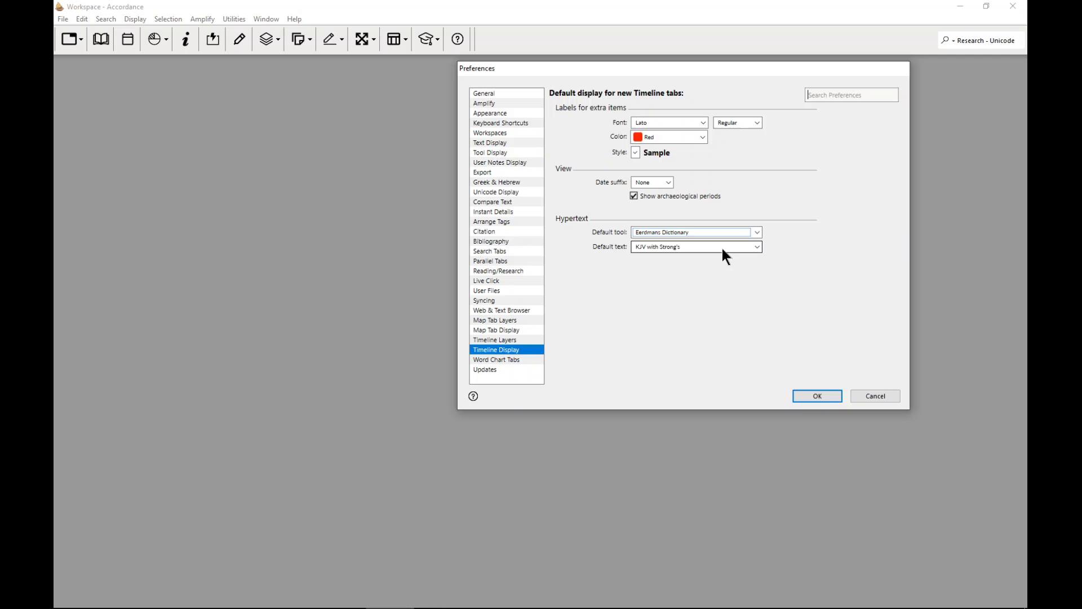
pyautogui.click(722, 247)
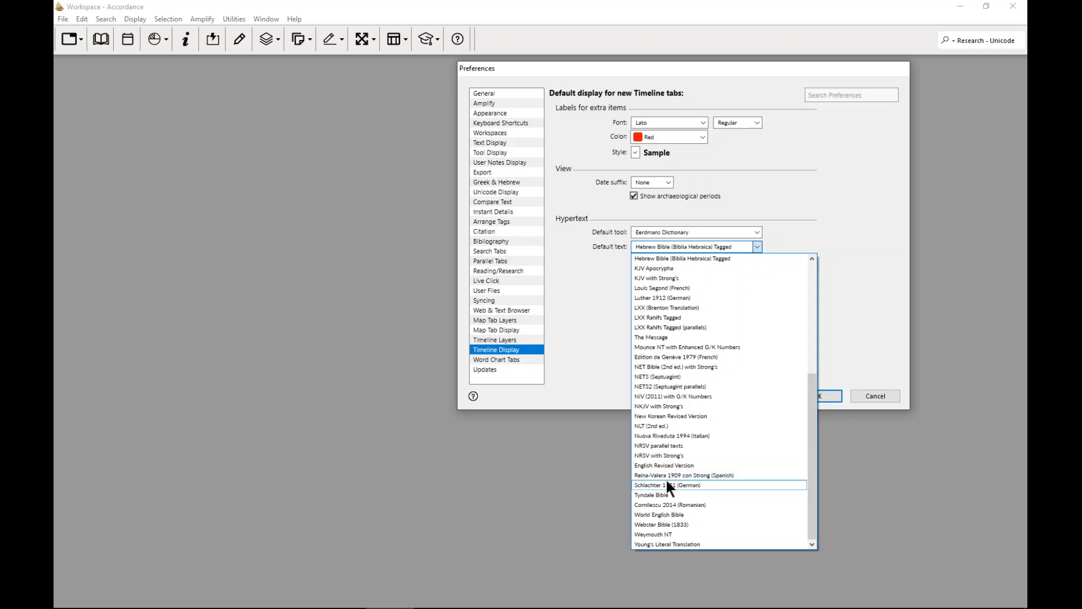
pyautogui.click(664, 368)
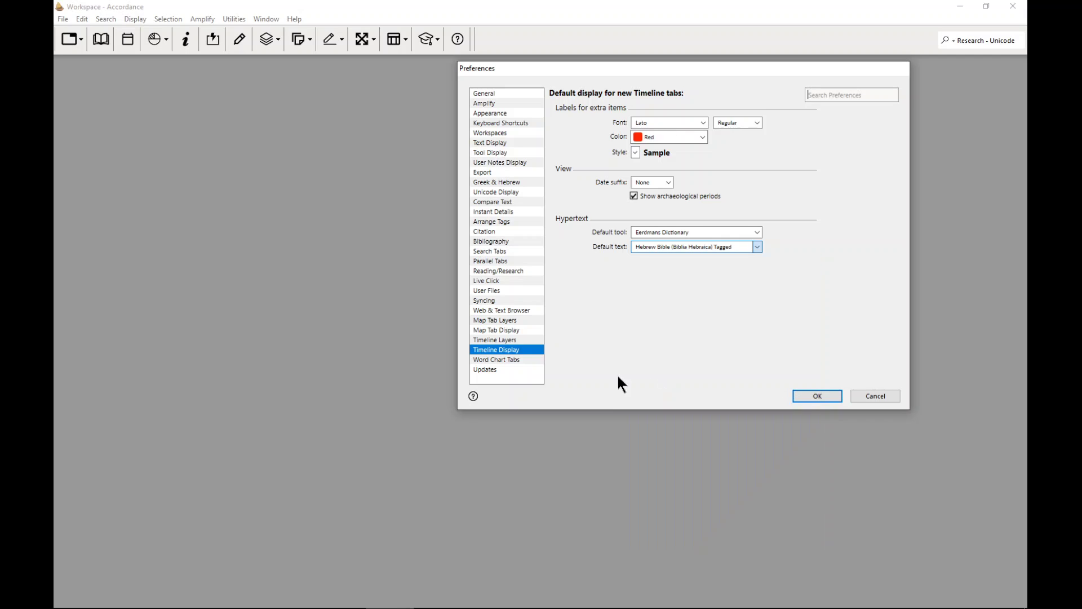
pyautogui.click(515, 359)
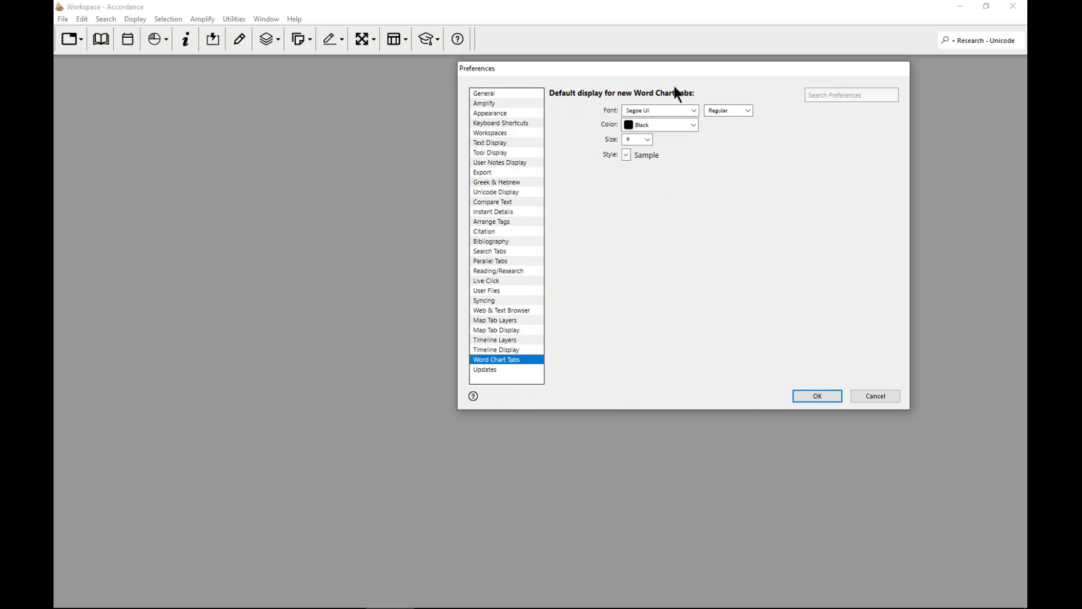
# Look over the Updates and then the Amplify preference pages
pyautogui.click(509, 369)
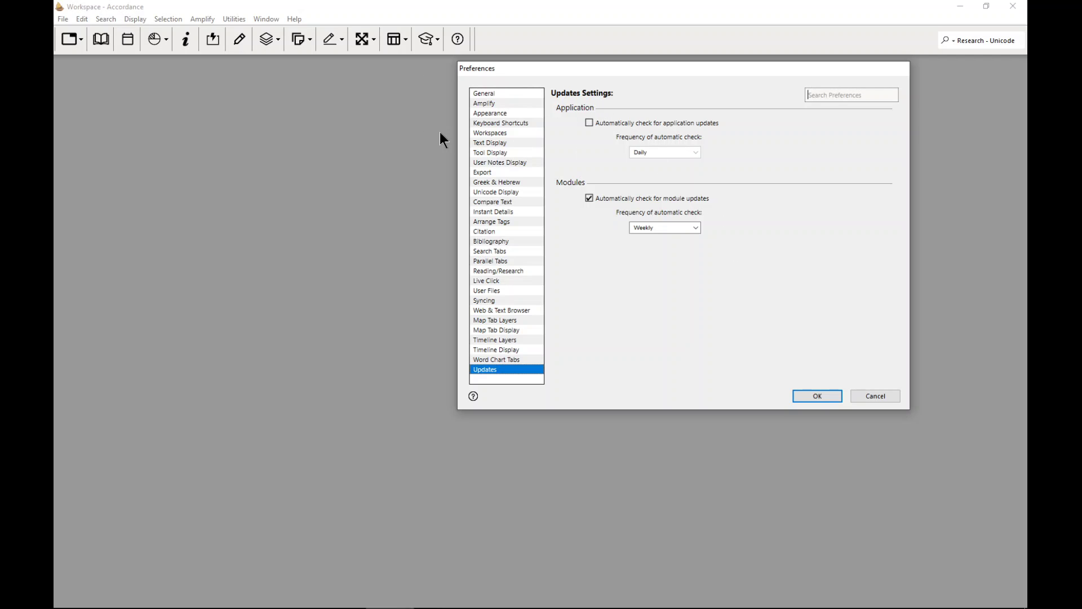
pyautogui.click(488, 102)
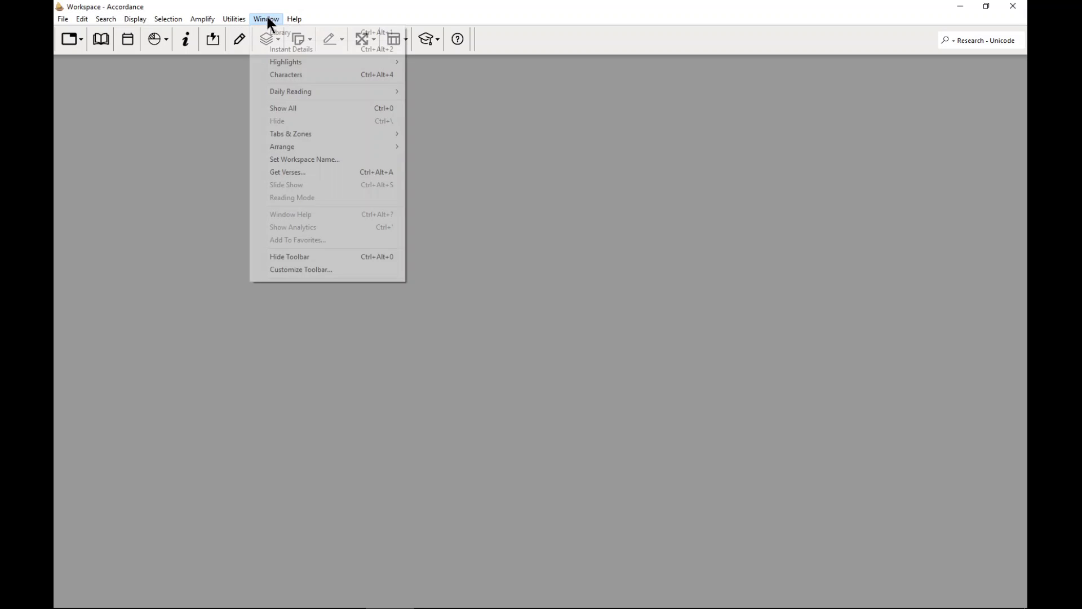
# Open Window > Library and scroll through its recent modules, Texts, Tools and Background resources
pyautogui.click(273, 31)
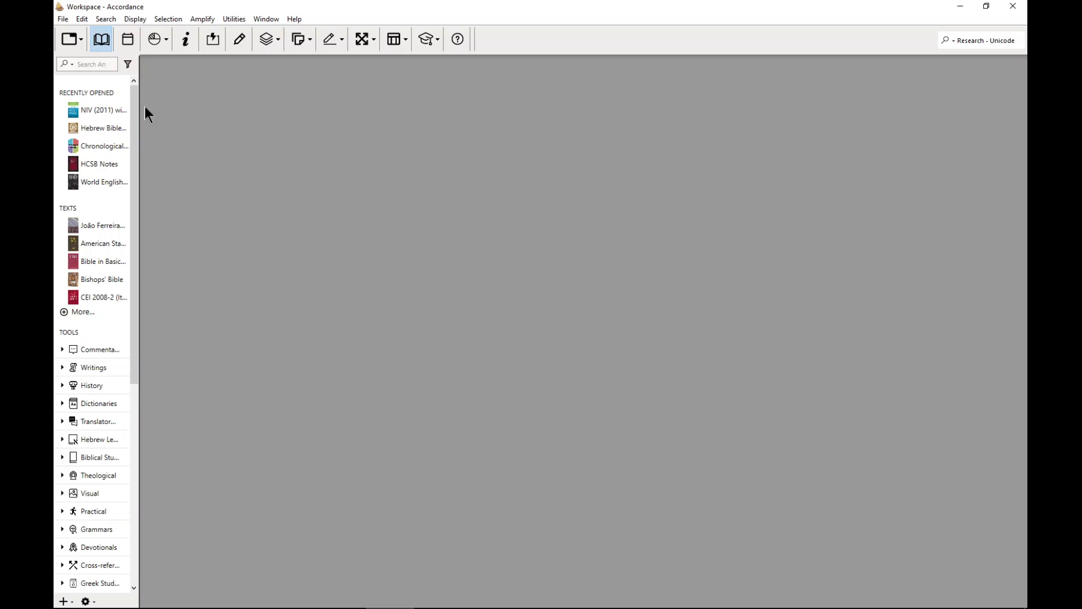
pyautogui.click(262, 19)
pyautogui.moveTo(84, 95)
pyautogui.scroll(-1, 93, 265)
pyautogui.scroll(-2, 79, 185)
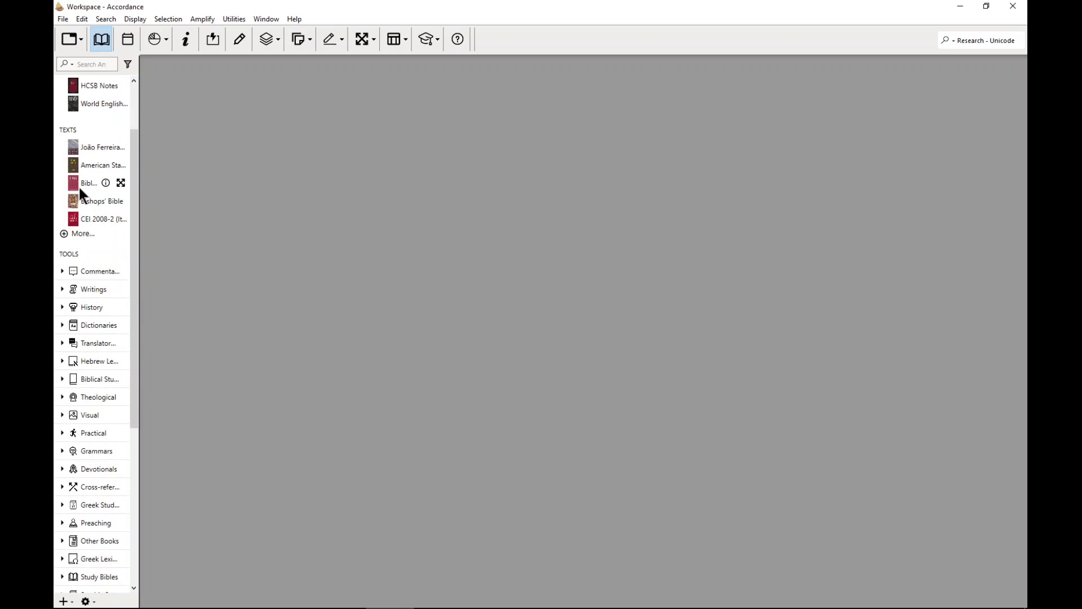
pyautogui.scroll(-2, 79, 186)
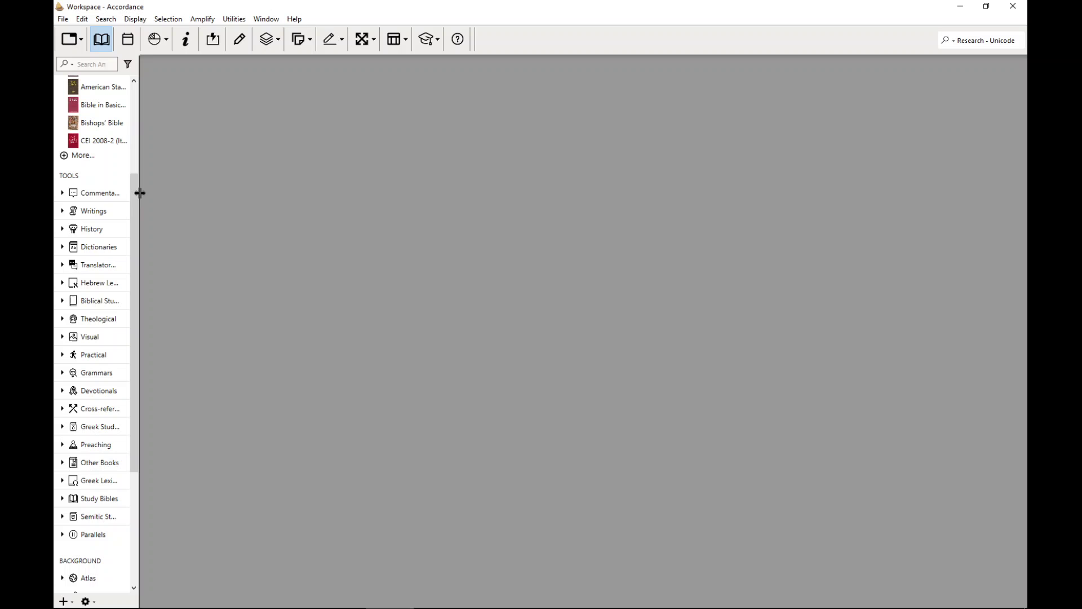
# Widen the Library, expand Commentaries, and select Tyndale Commentary and Word Biblical Commentary volumes
pyautogui.moveTo(140, 161); pyautogui.dragTo(299, 156)
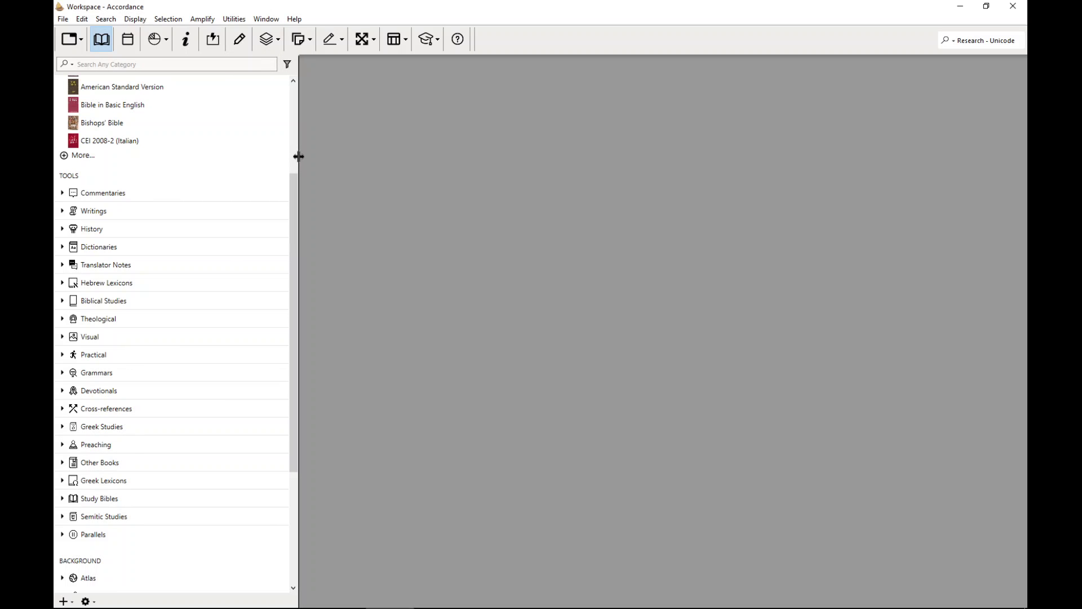
pyautogui.click(62, 192)
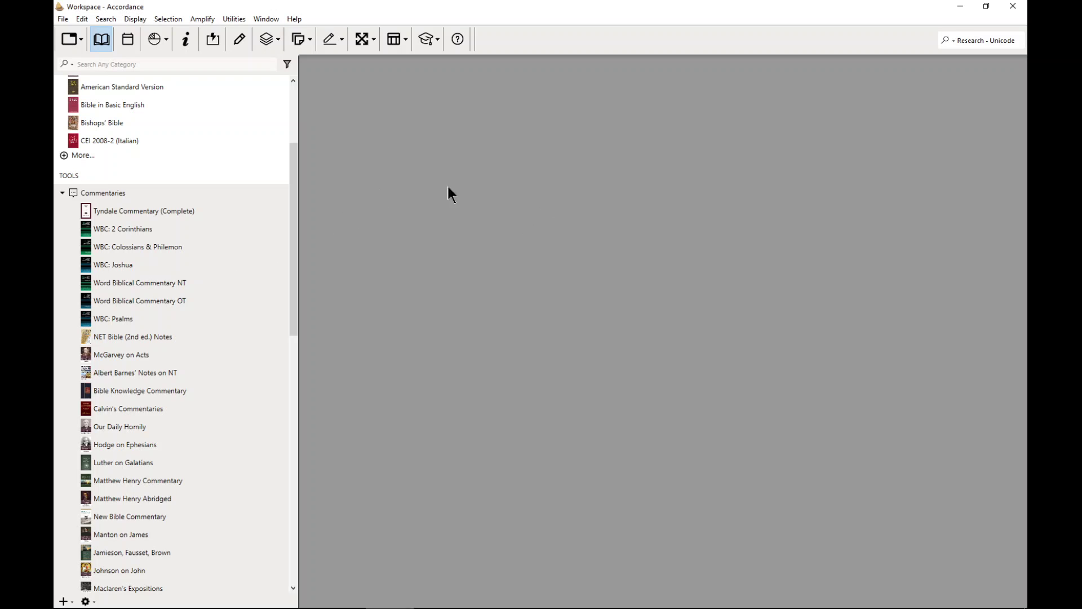
pyautogui.click(107, 207)
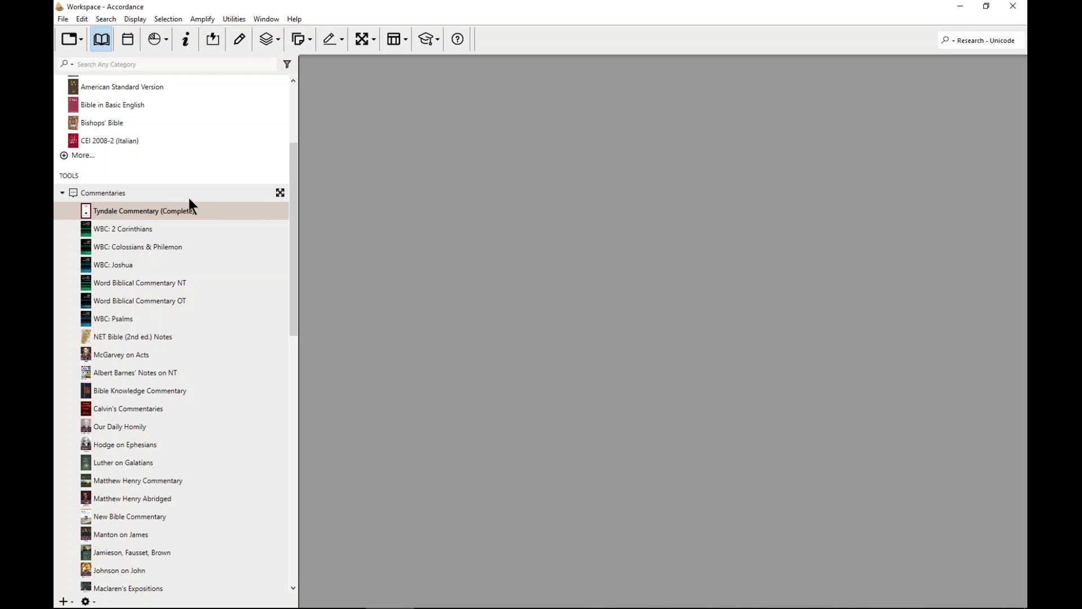
pyautogui.click(119, 227)
pyautogui.click(112, 305)
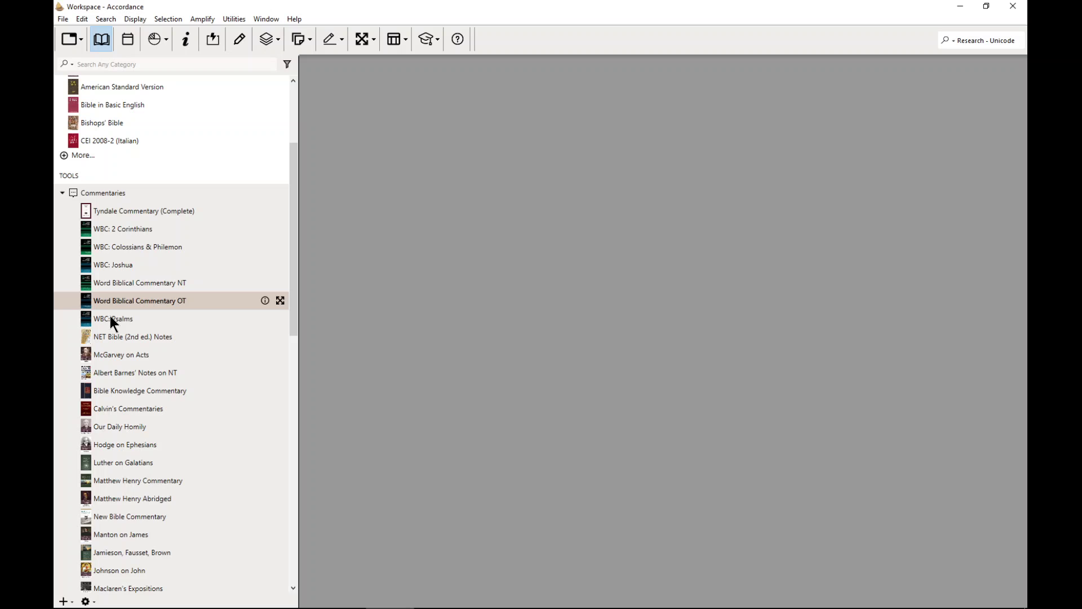
pyautogui.click(110, 319)
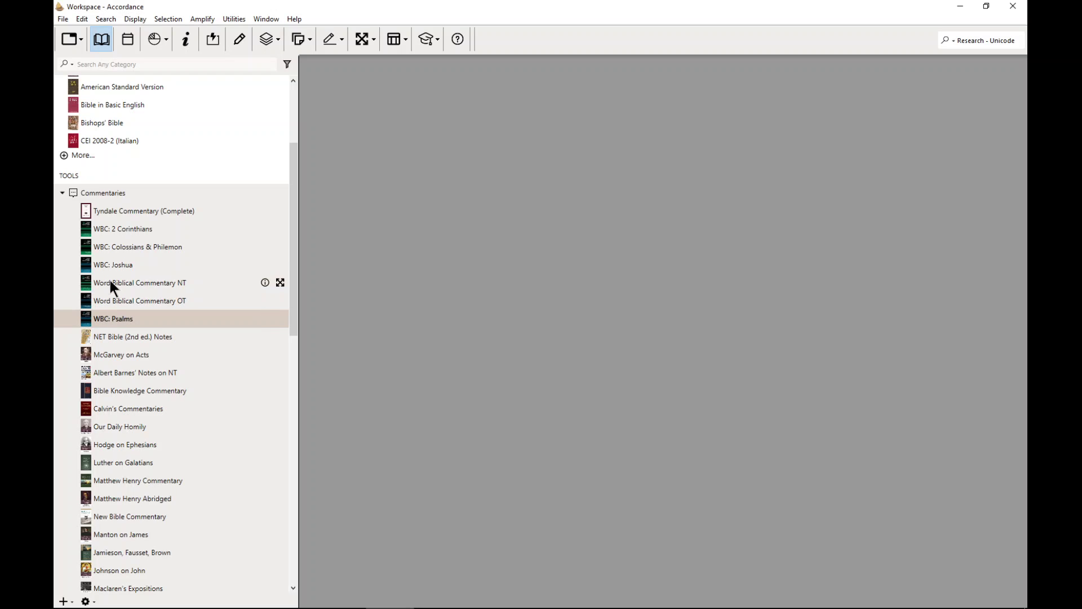
pyautogui.click(136, 342)
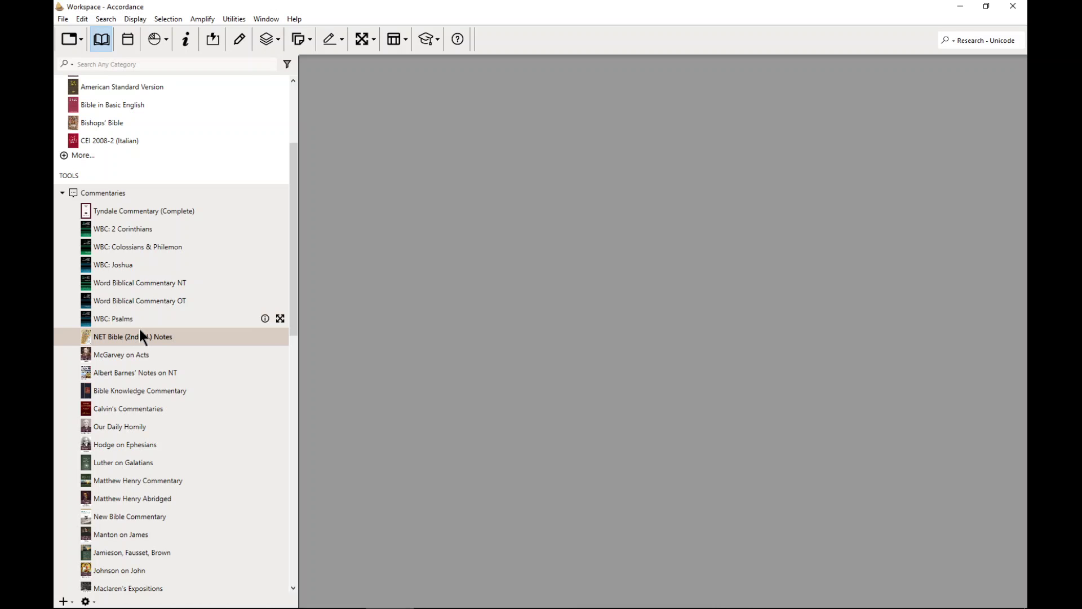
pyautogui.scroll(-1, 140, 358)
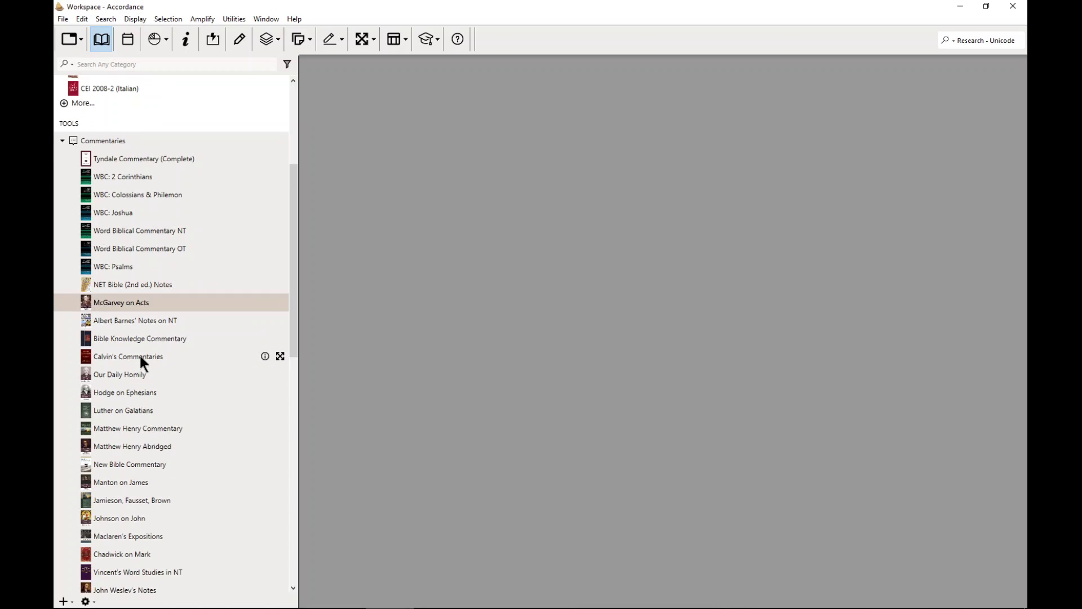
pyautogui.scroll(-1, 130, 401)
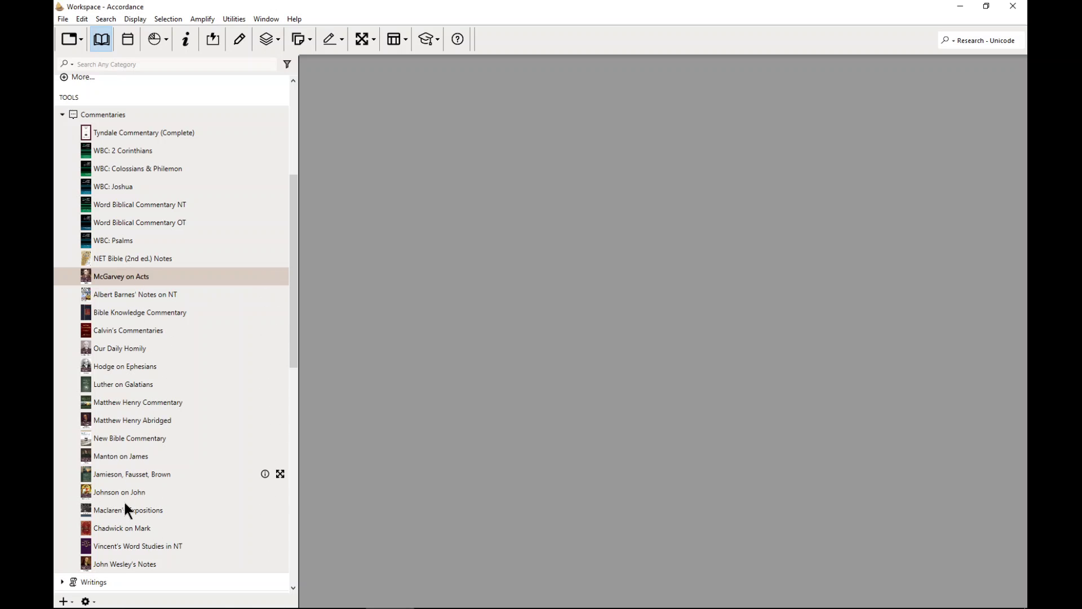
pyautogui.scroll(1, 134, 434)
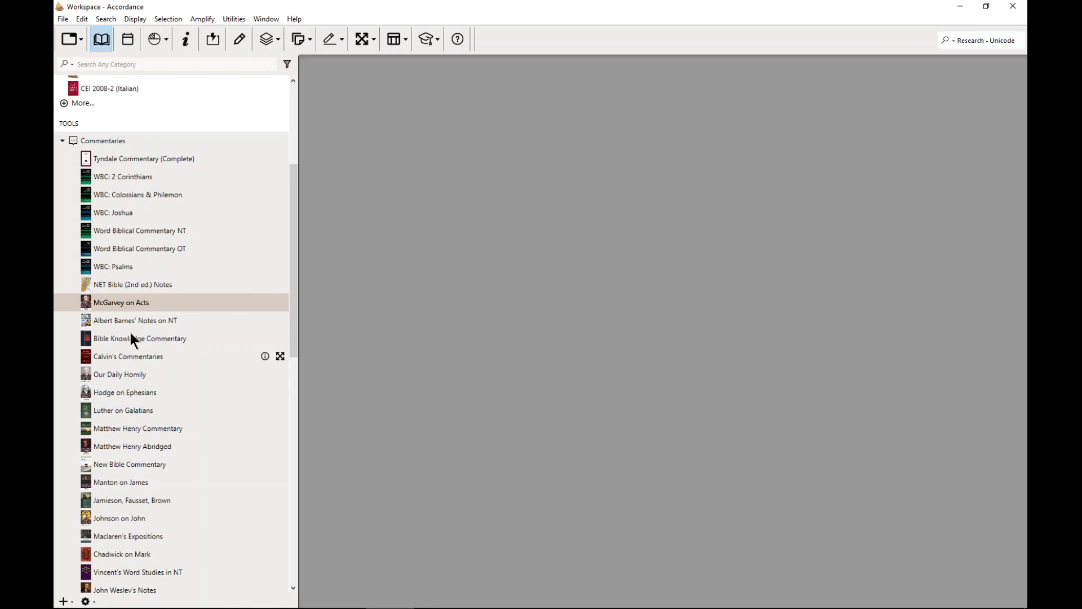
# Select Tyndale and NET Bible Notes, collapse Commentaries, peek at Writings and History, expand Dictionaries
pyautogui.click(142, 157)
pyautogui.click(115, 285)
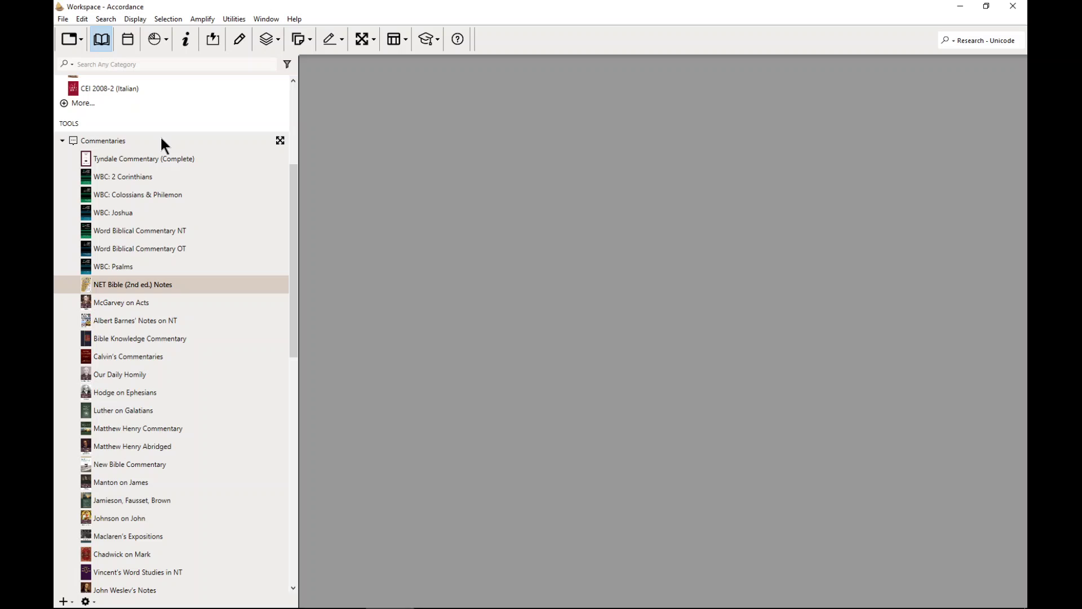
pyautogui.click(63, 139)
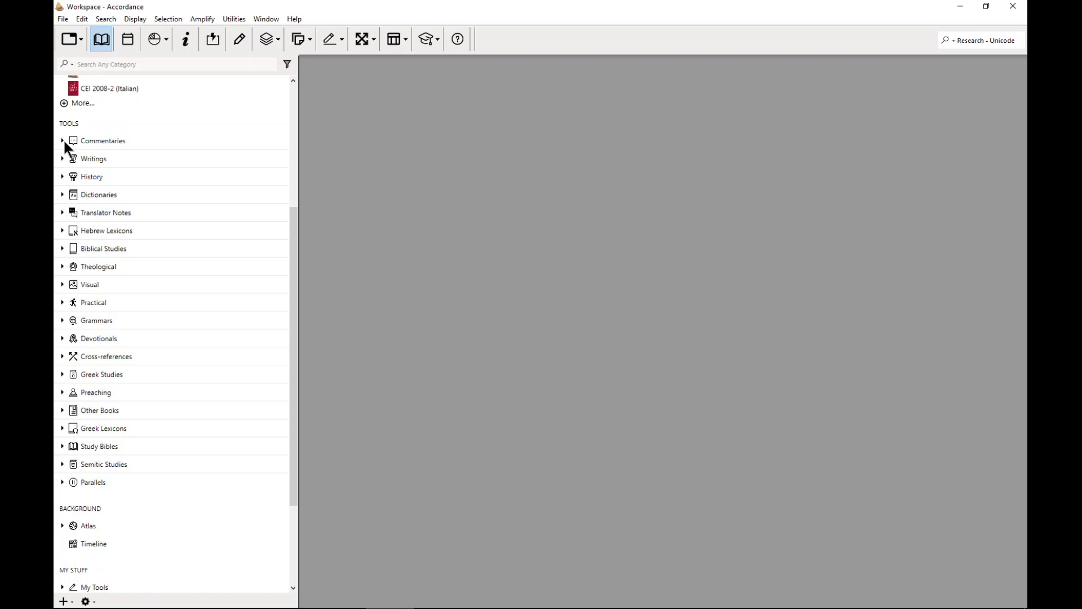
pyautogui.click(60, 153)
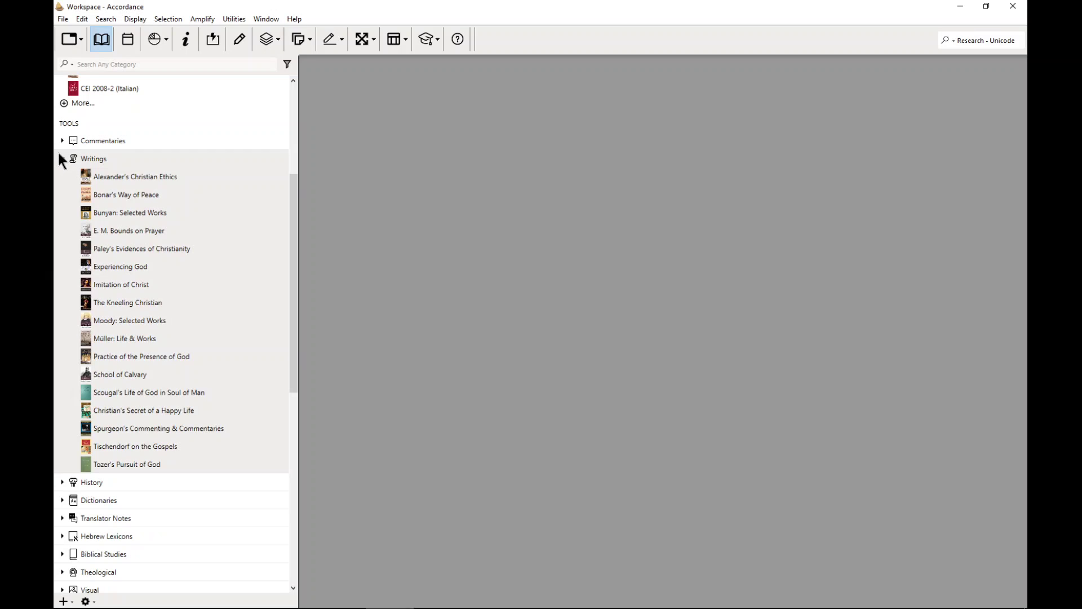
pyautogui.click(60, 158)
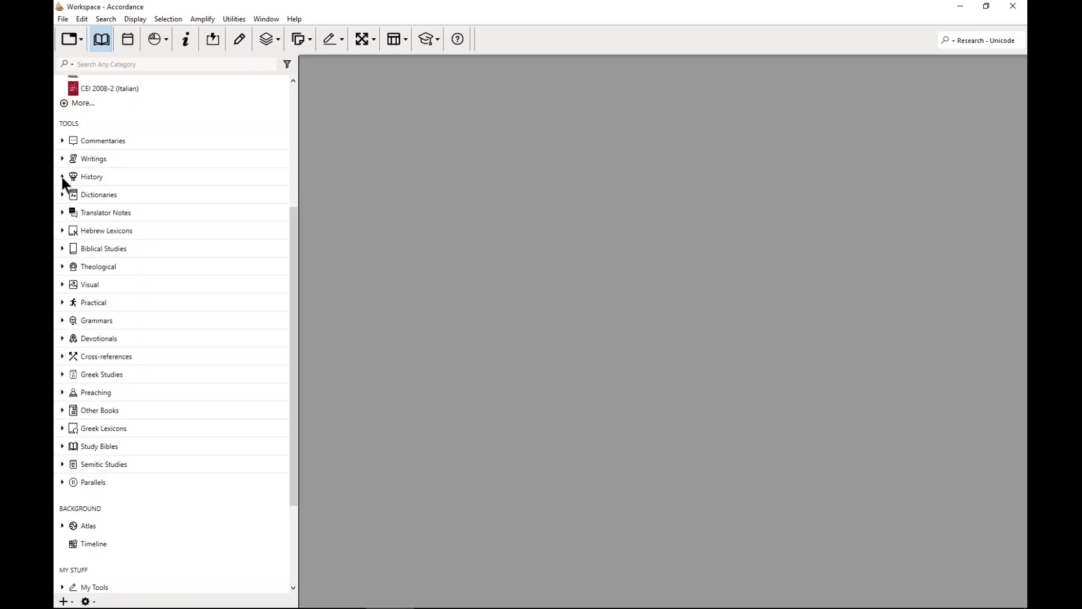
pyautogui.click(61, 176)
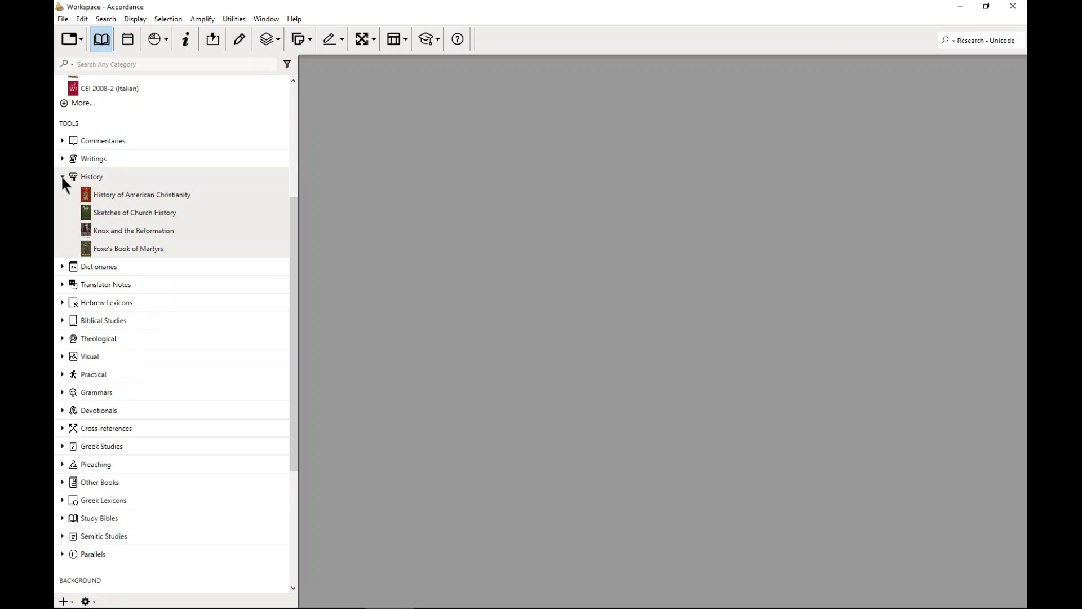
pyautogui.click(61, 176)
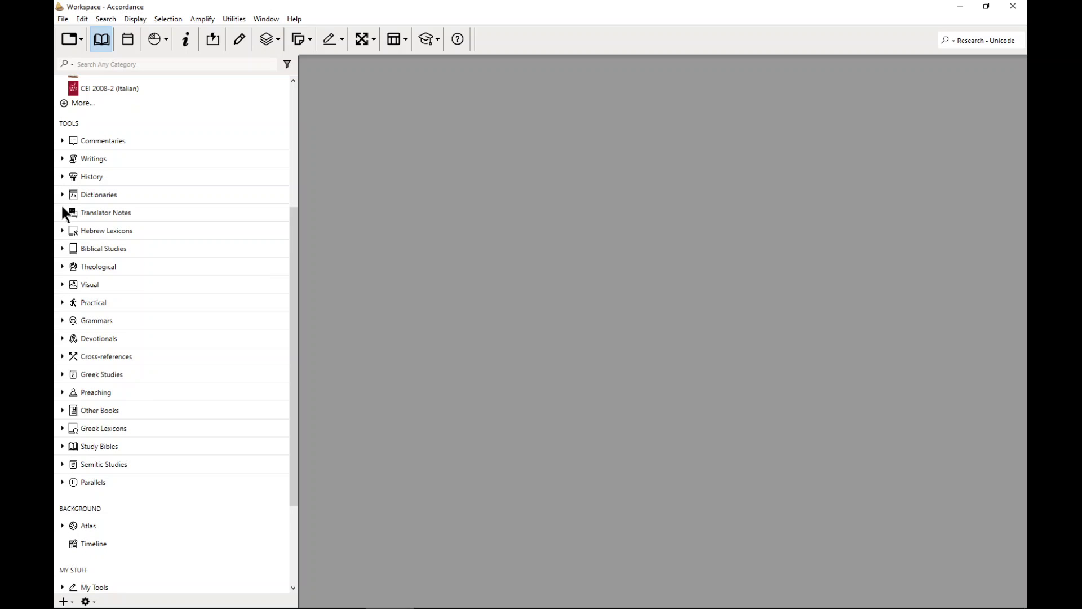
pyautogui.click(62, 194)
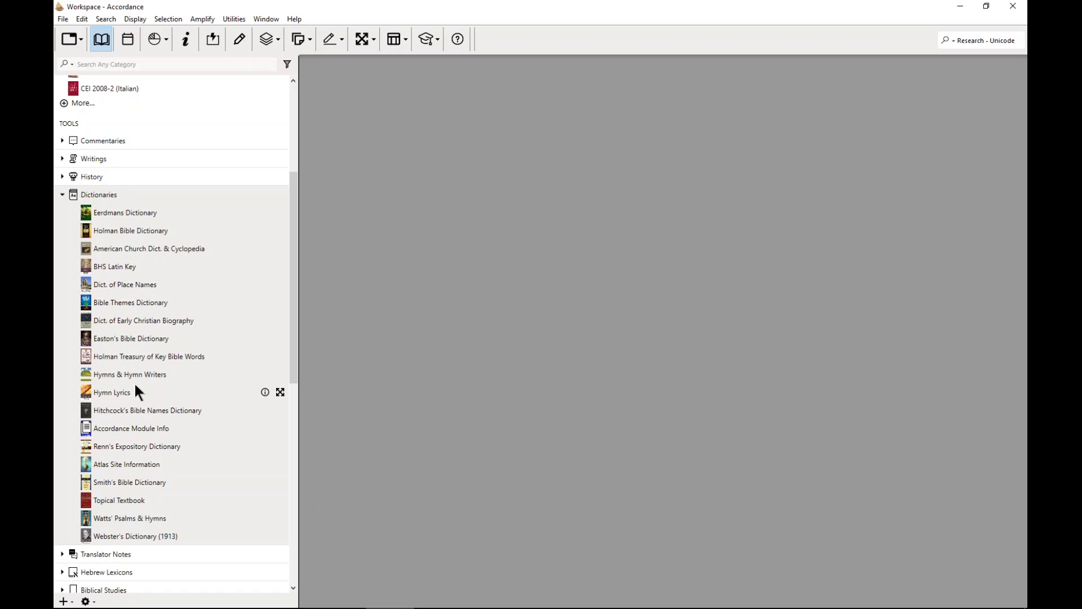
# Select Eerdmans and Holman dictionaries, collapse Dictionaries, and expand Translator Notes
pyautogui.click(134, 214)
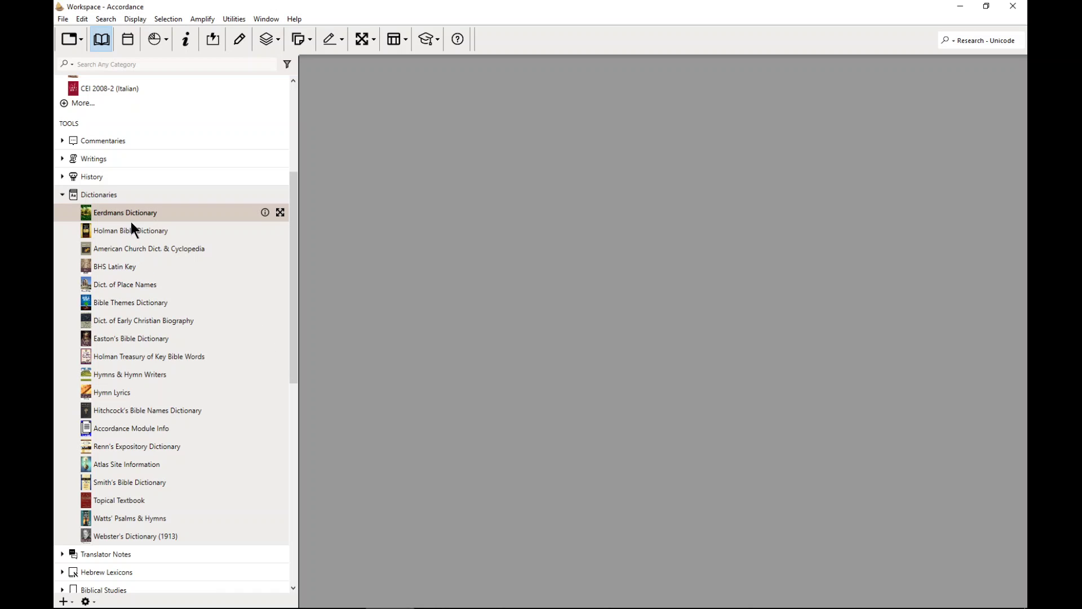
pyautogui.click(130, 229)
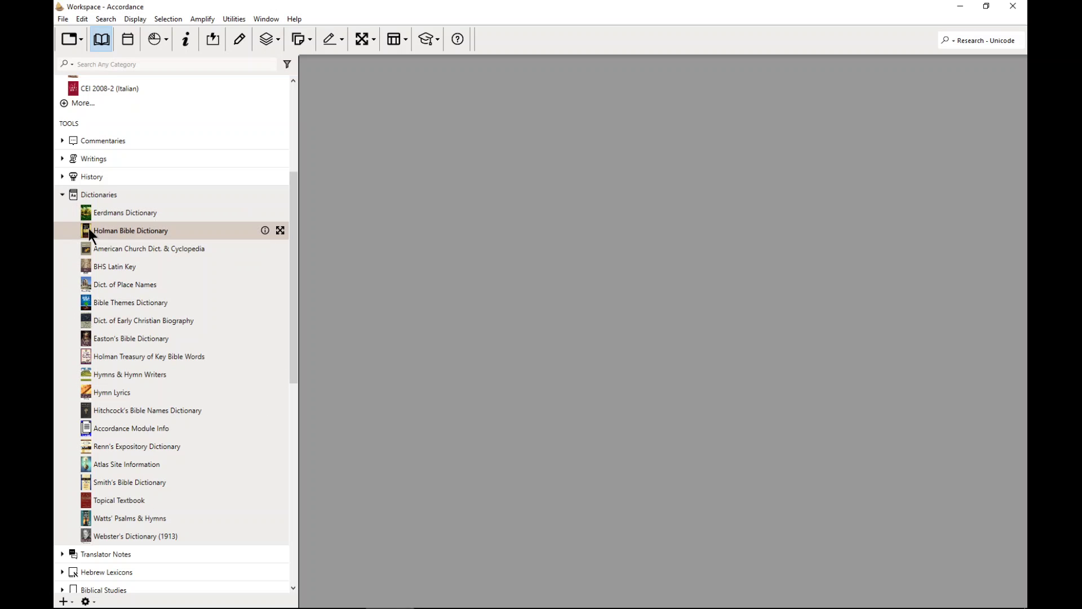
pyautogui.click(63, 193)
pyautogui.click(62, 212)
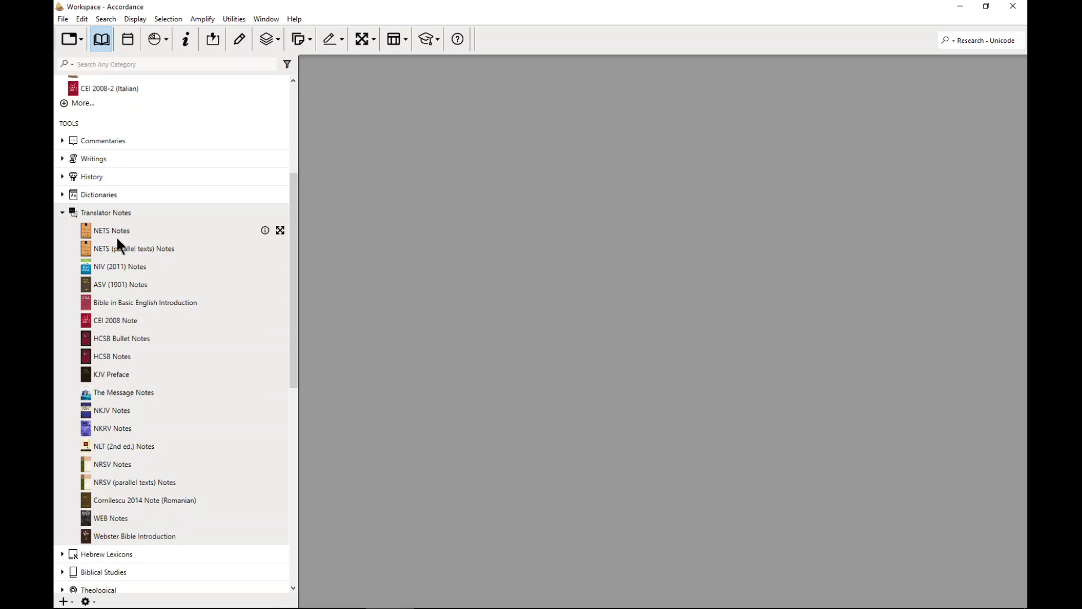
# Move NETS Notes near CEI 2008 Note, browse NIV (2011) and BBE notes, then collapse Translator Notes
pyautogui.moveTo(117, 232)
pyautogui.mouseDown()
pyautogui.moveTo(115, 451)
pyautogui.moveTo(116, 230)
pyautogui.moveTo(118, 239)
pyautogui.mouseUp()
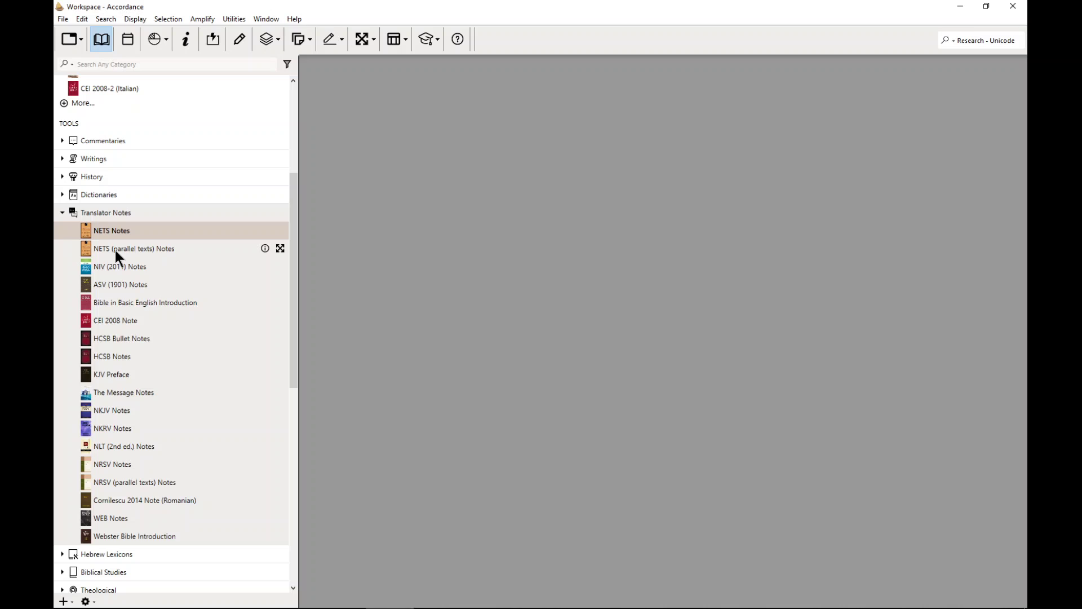
pyautogui.click(115, 250)
pyautogui.click(116, 265)
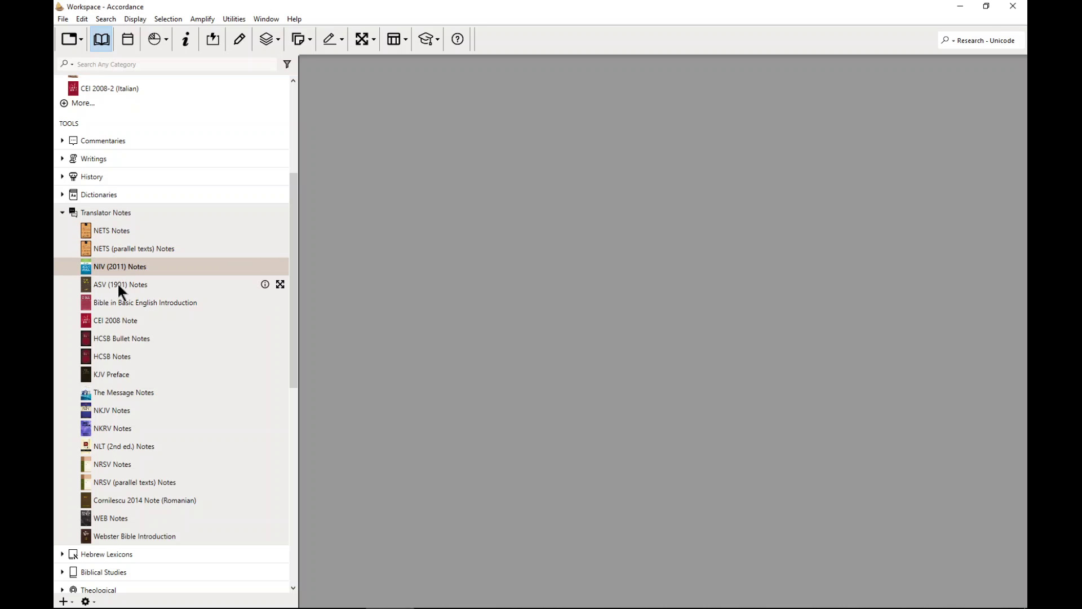
pyautogui.click(117, 284)
pyautogui.click(120, 304)
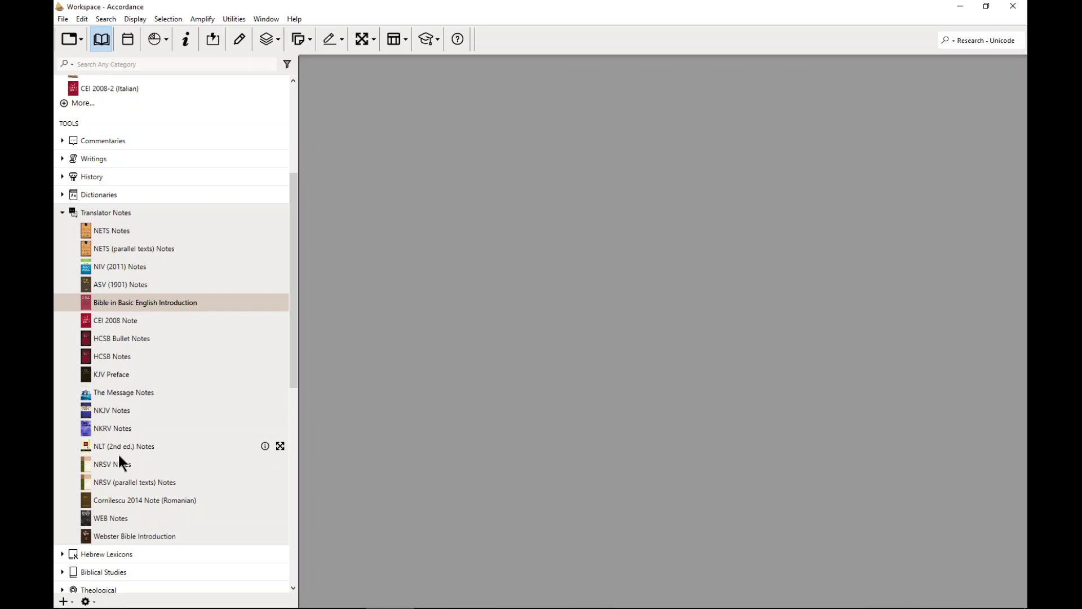
pyautogui.click(63, 211)
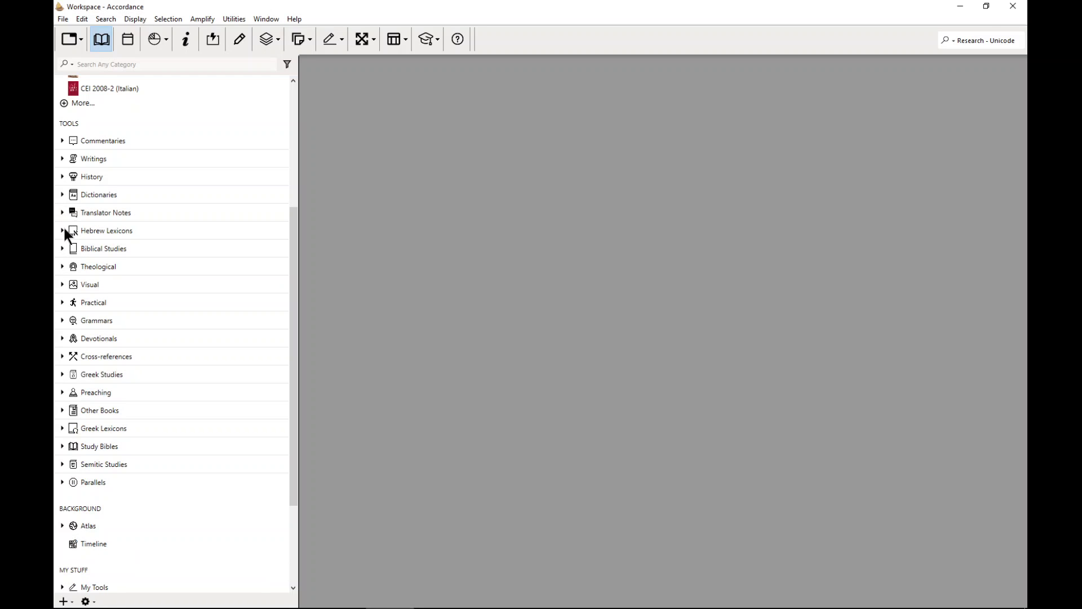
pyautogui.click(62, 229)
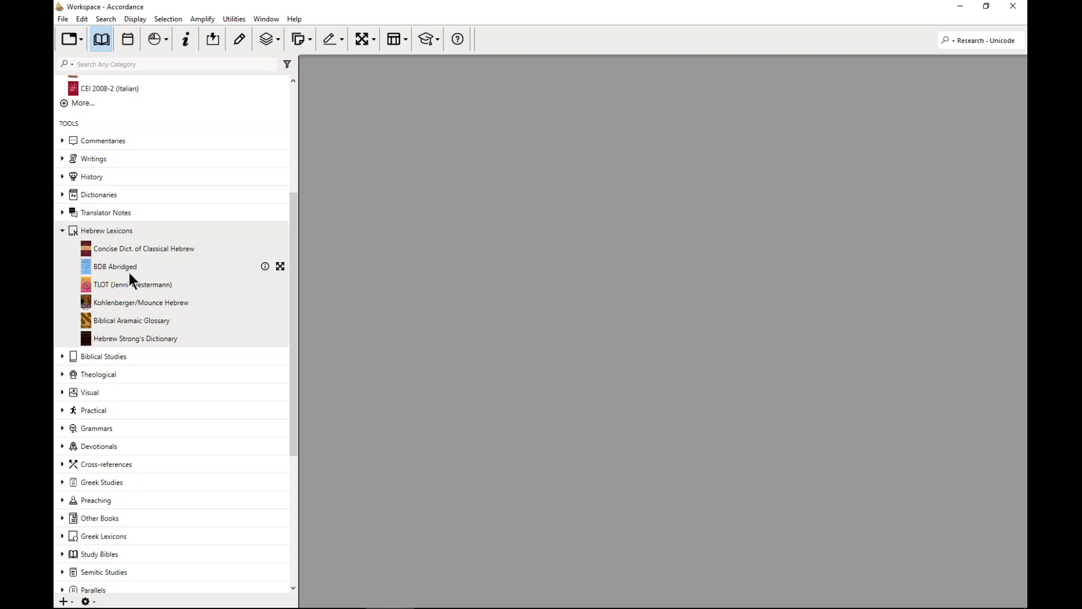
pyautogui.click(122, 302)
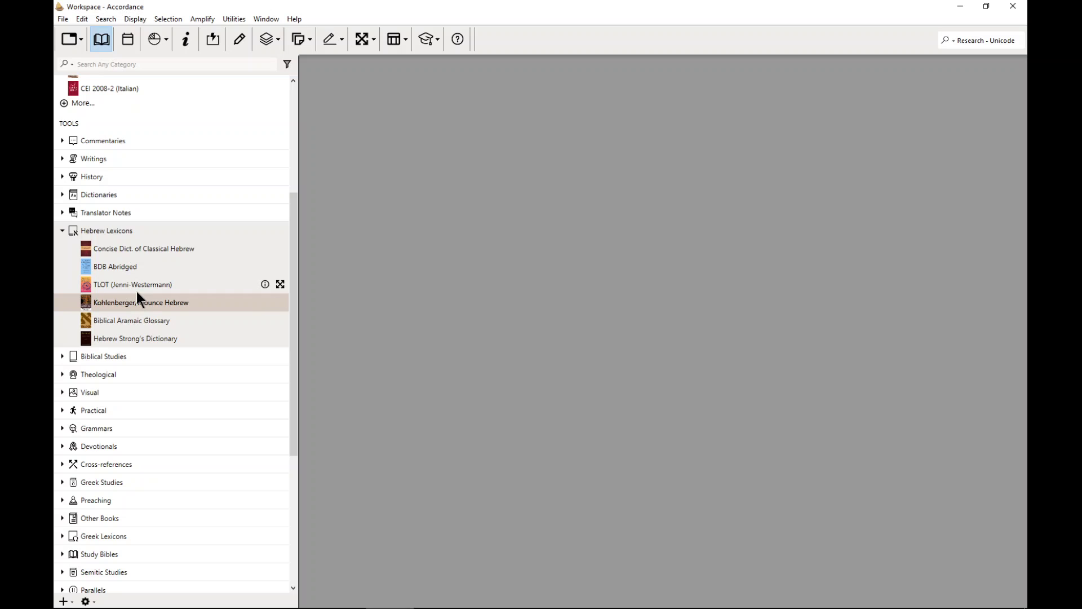
pyautogui.click(123, 320)
pyautogui.click(127, 336)
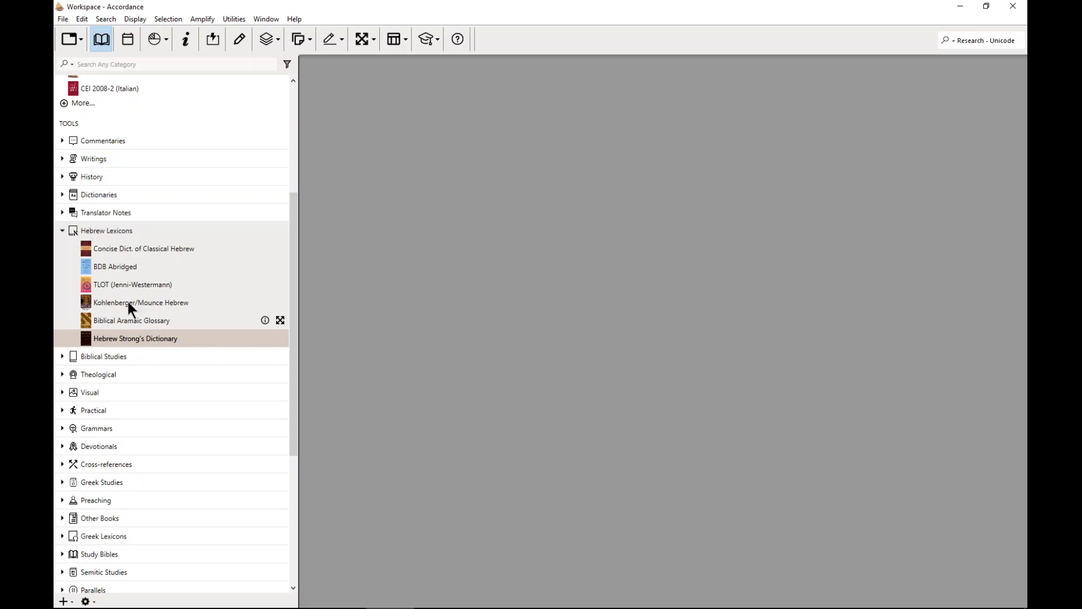
pyautogui.click(62, 231)
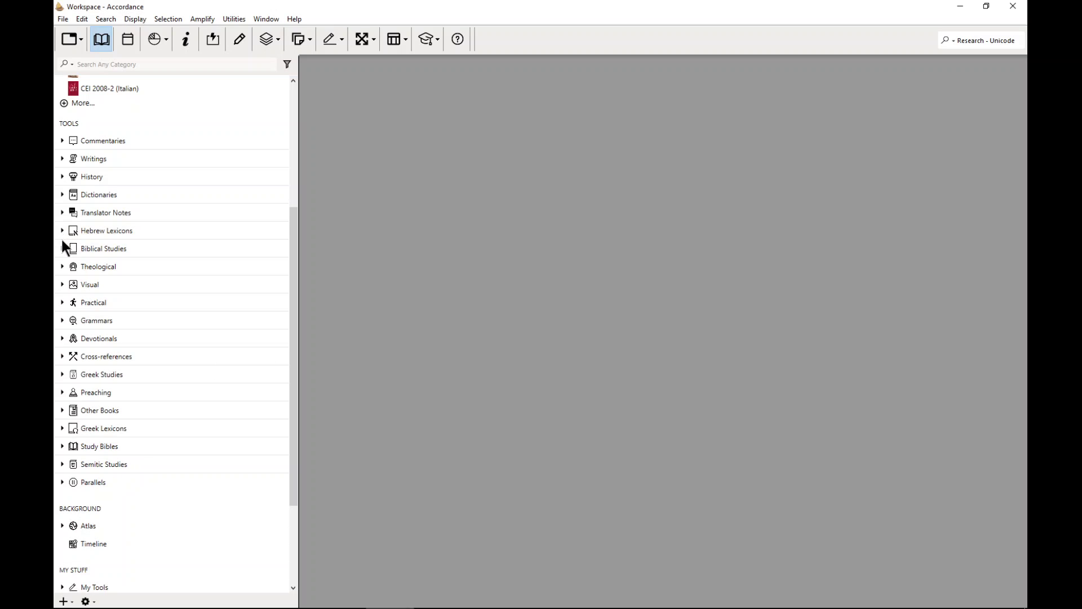
pyautogui.click(61, 248)
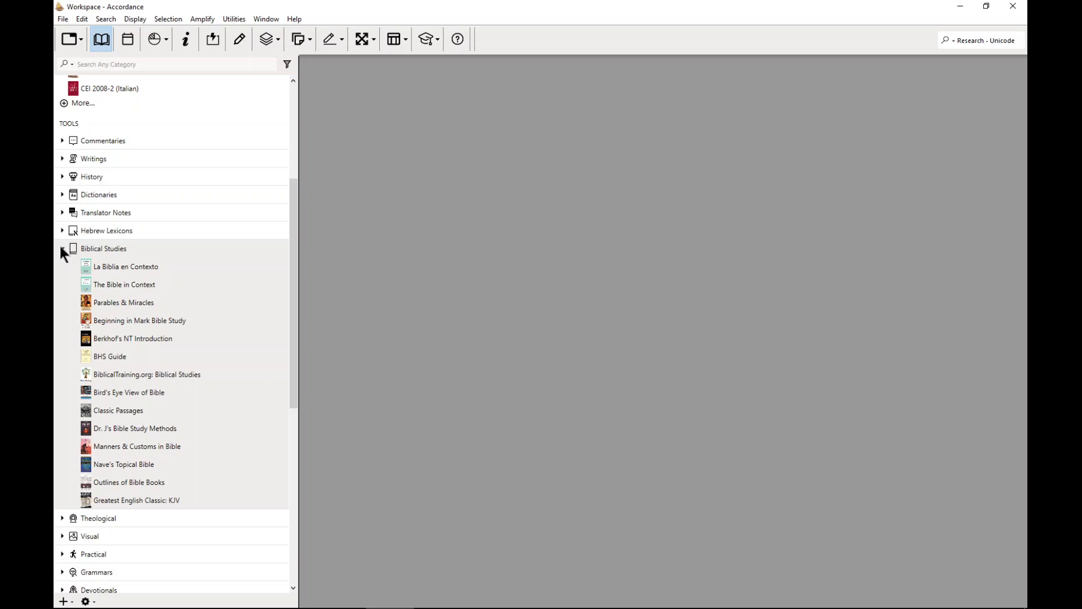
pyautogui.click(61, 248)
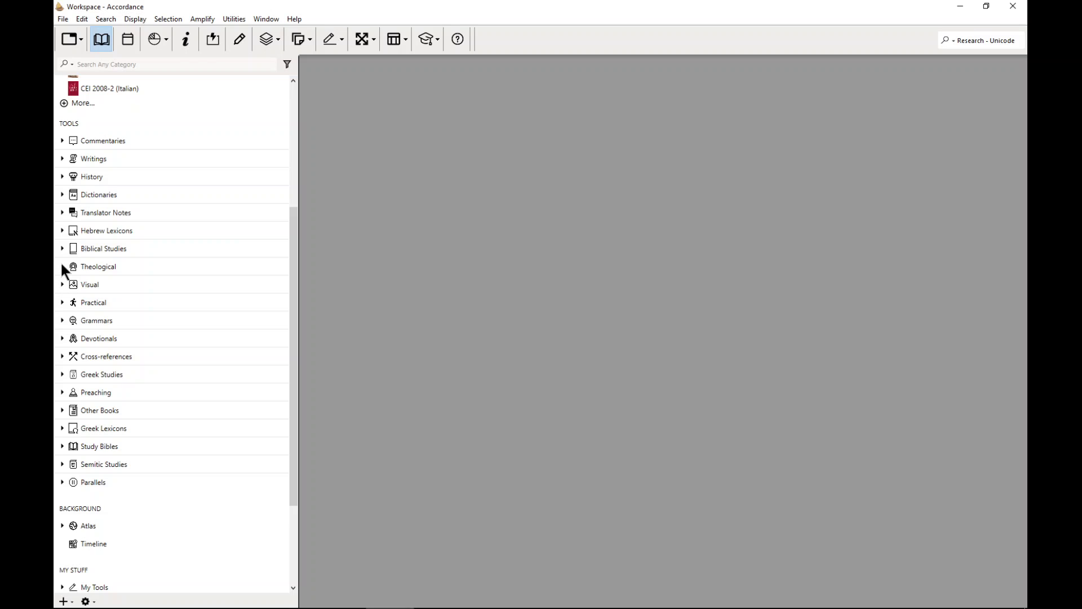
pyautogui.click(62, 267)
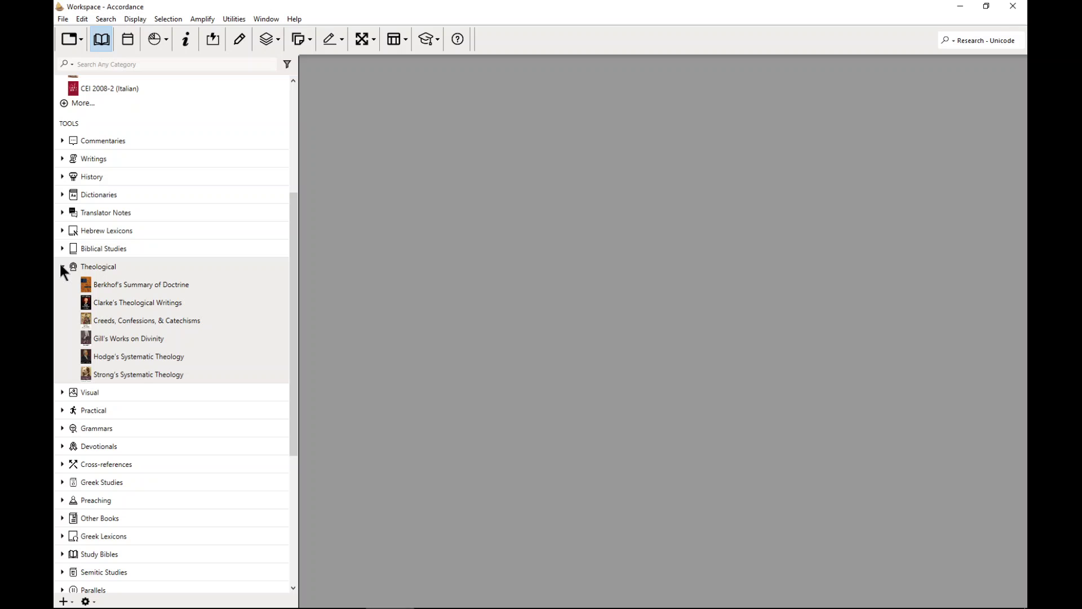
pyautogui.click(62, 267)
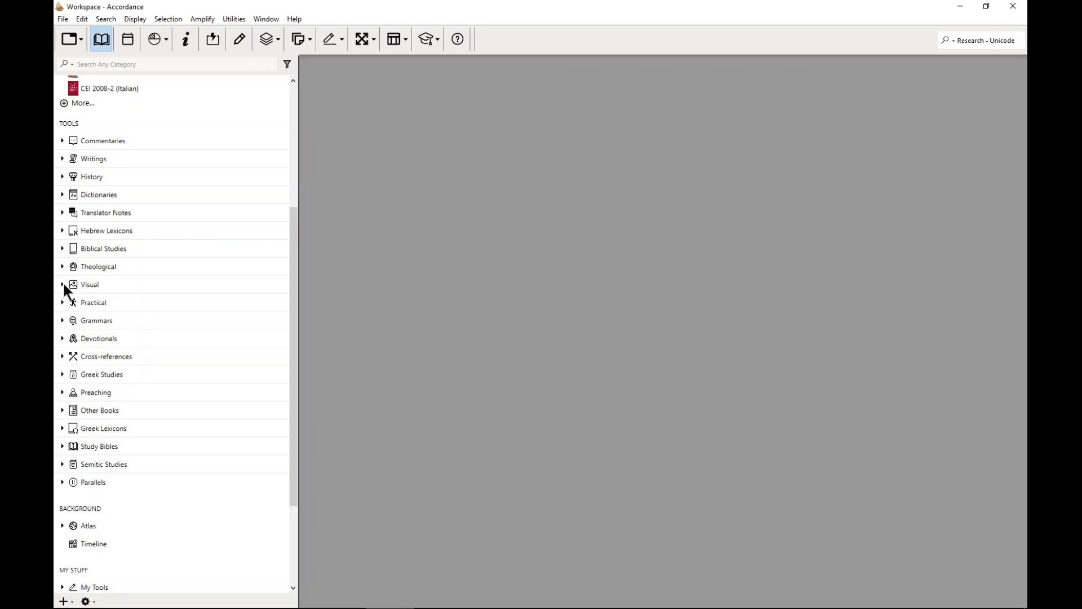
pyautogui.click(62, 320)
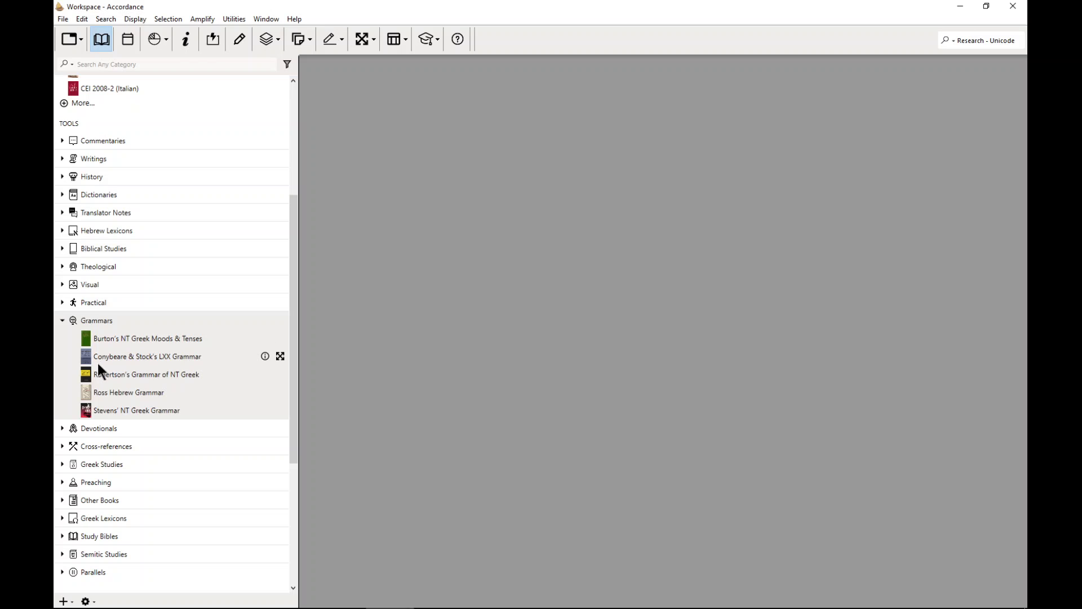
pyautogui.click(62, 320)
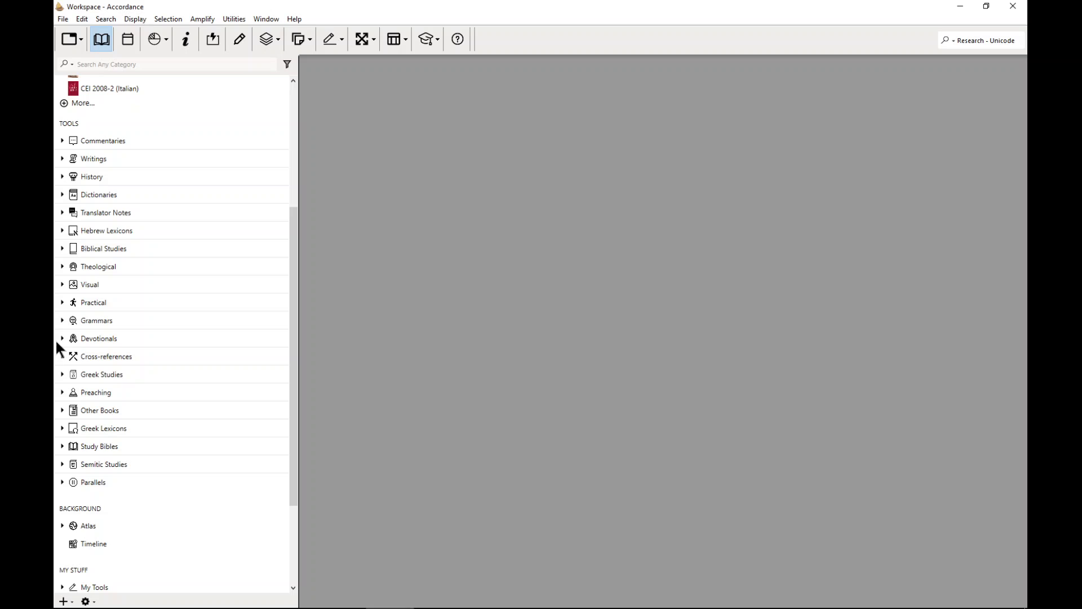
# Peek at Devotionals, then move Greek NT Tagged Notes to the top of Cross-references
pyautogui.click(62, 338)
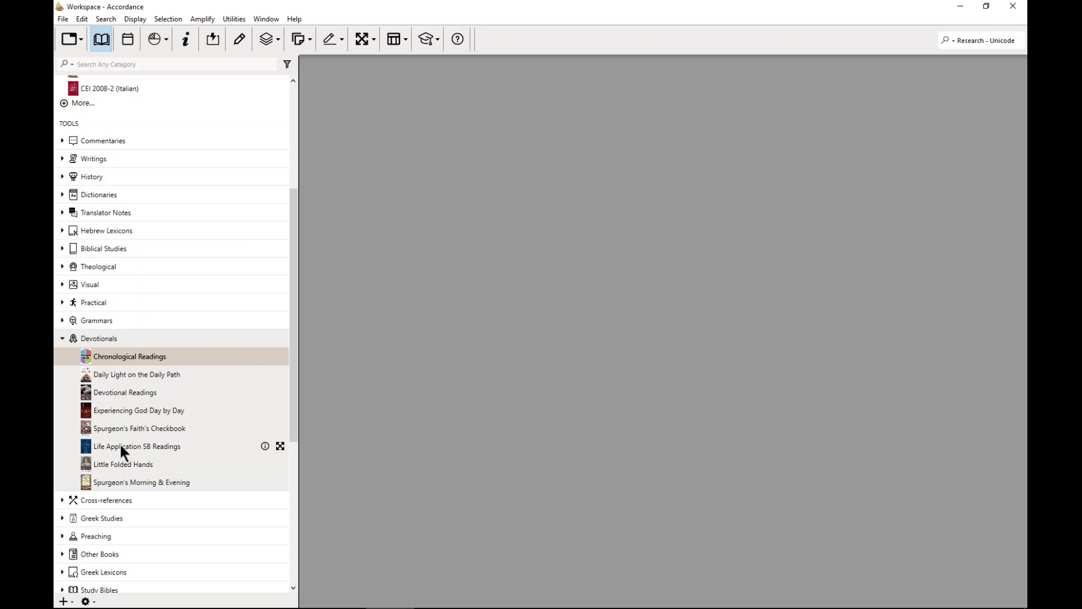
pyautogui.click(63, 338)
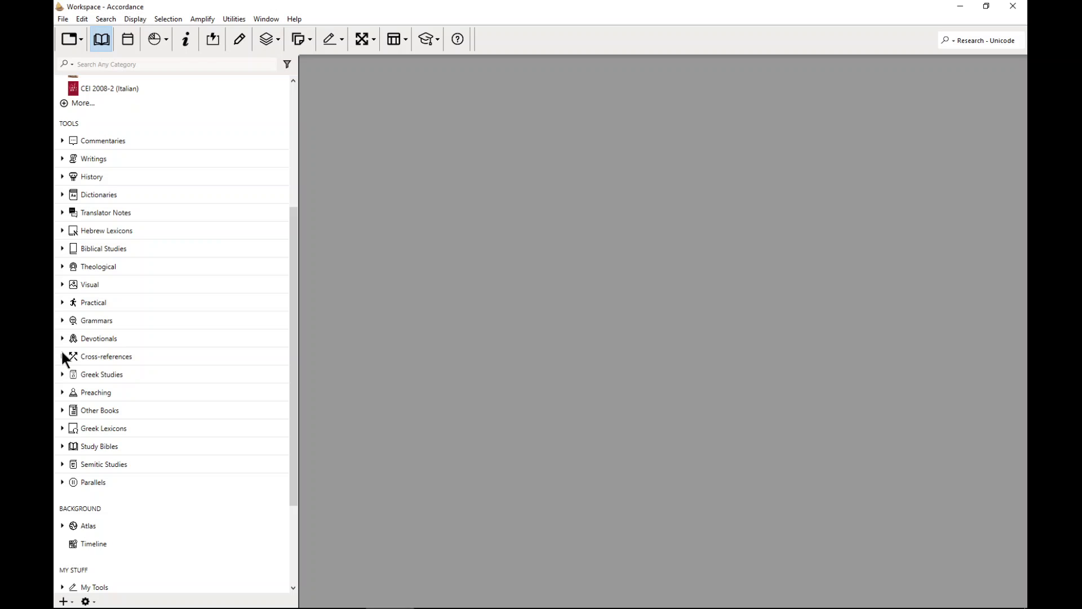
pyautogui.click(62, 355)
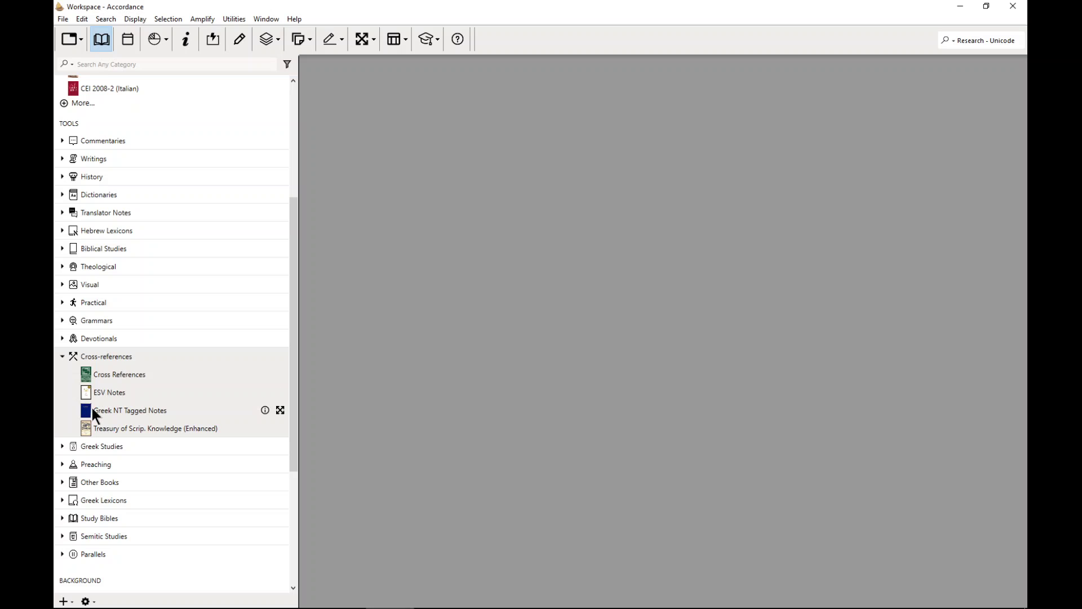
pyautogui.moveTo(89, 410); pyautogui.dragTo(107, 374)
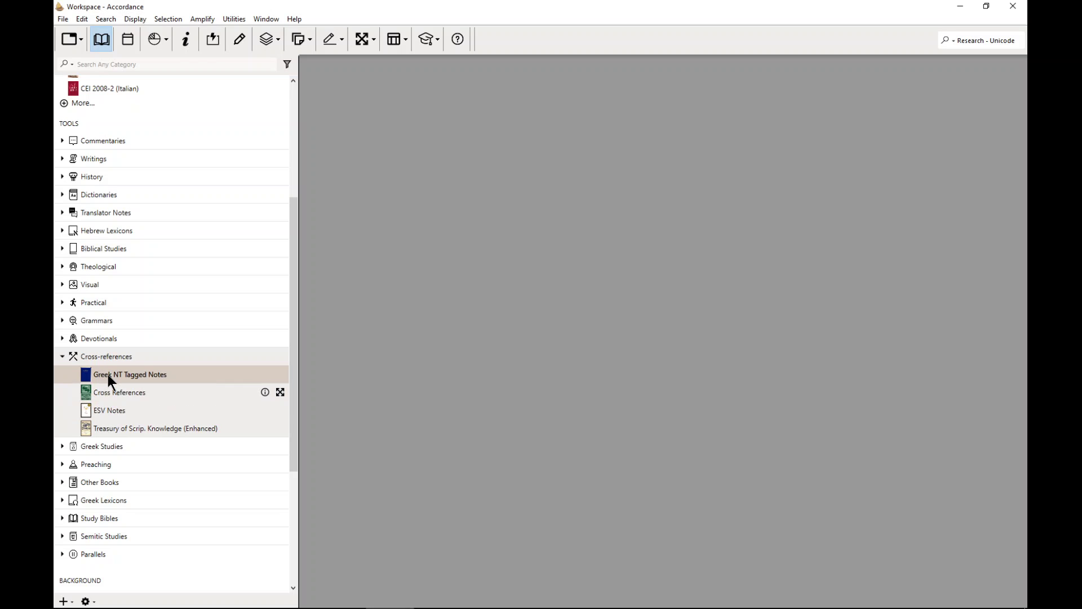
pyautogui.click(63, 356)
# Move Greek Parsing above Deissmann's Bible Studies in Greek Studies, then peek at Other Books
pyautogui.click(63, 374)
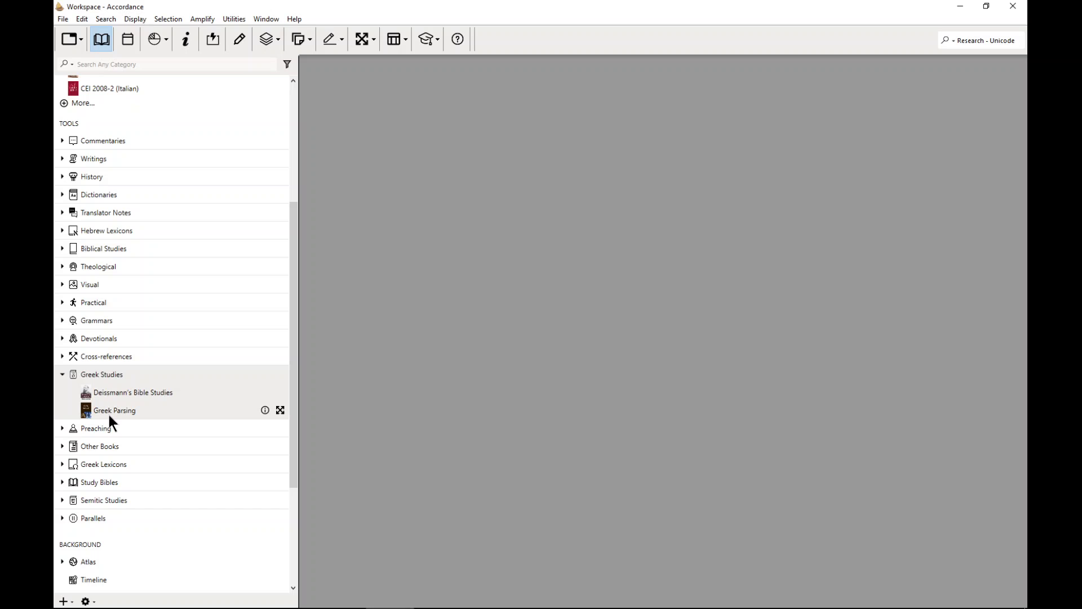
pyautogui.moveTo(110, 411); pyautogui.dragTo(107, 390)
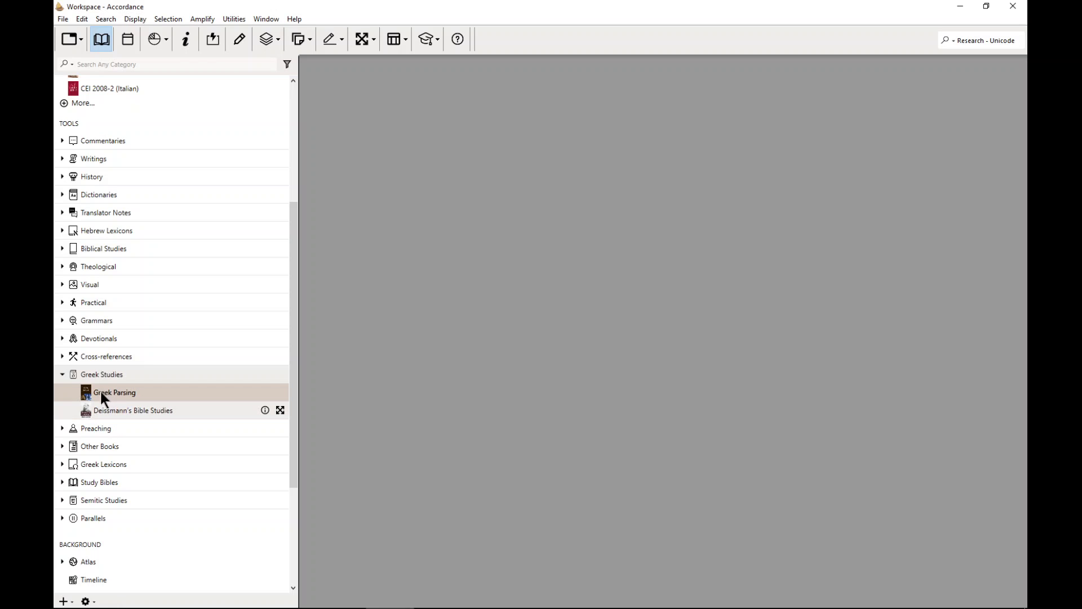
pyautogui.click(63, 374)
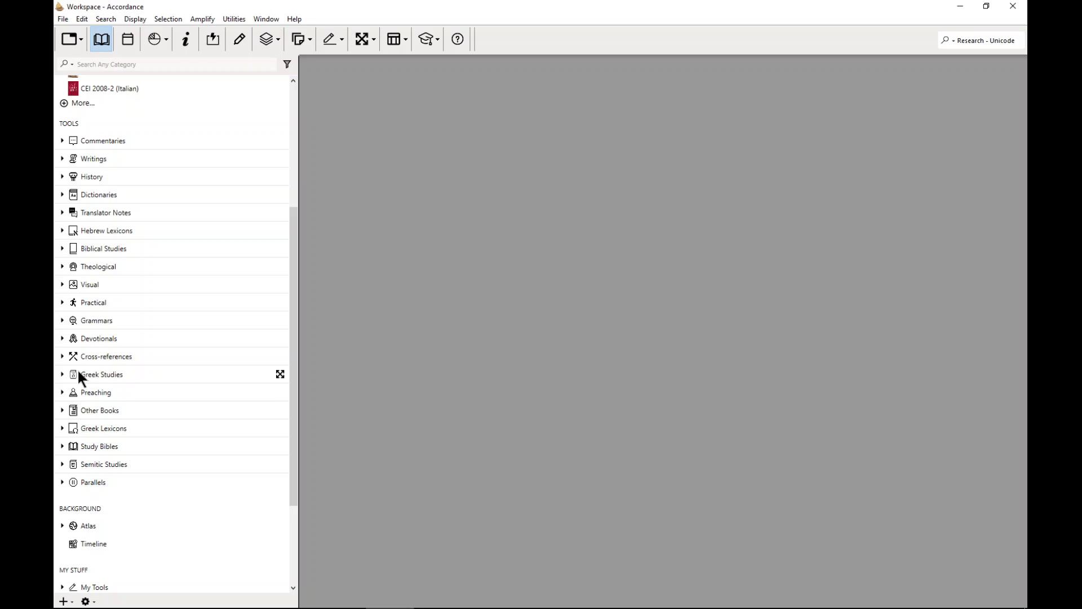
pyautogui.click(63, 411)
pyautogui.click(62, 410)
# Reorder Greek Lexicons to start with Louw & Nida, Mounce Greek Dictionary, Thayer, then TLNT (Spicq)
pyautogui.click(62, 428)
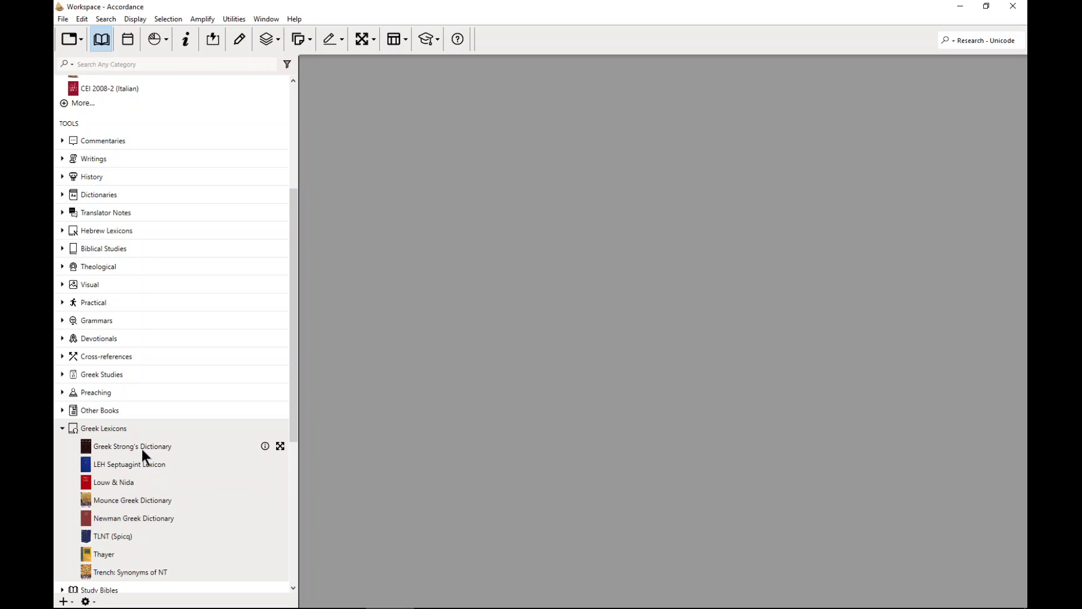
pyautogui.moveTo(113, 482); pyautogui.dragTo(119, 452)
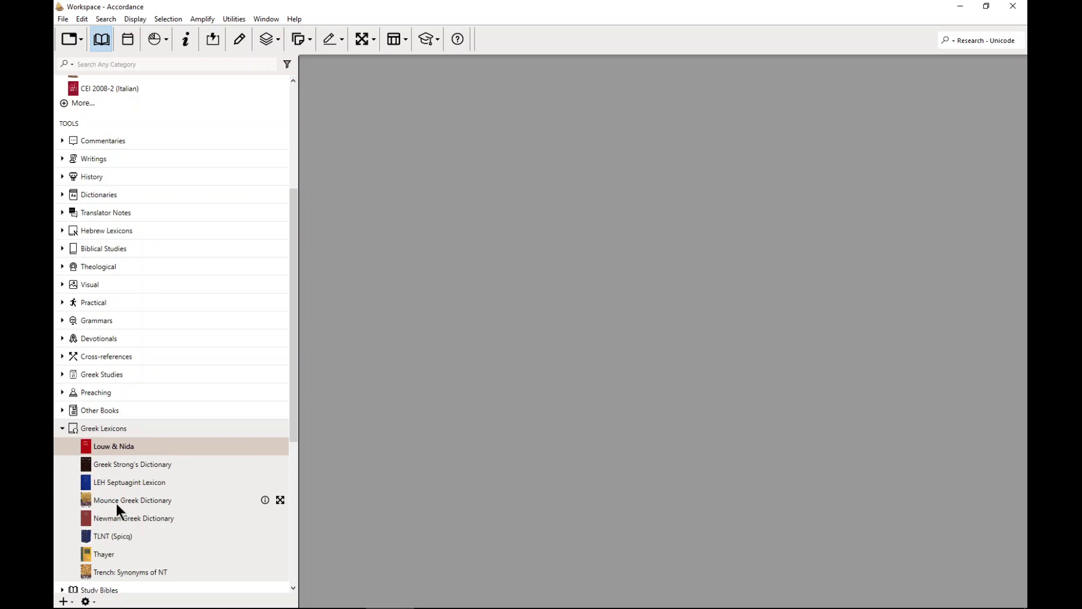
pyautogui.moveTo(110, 537); pyautogui.dragTo(106, 462)
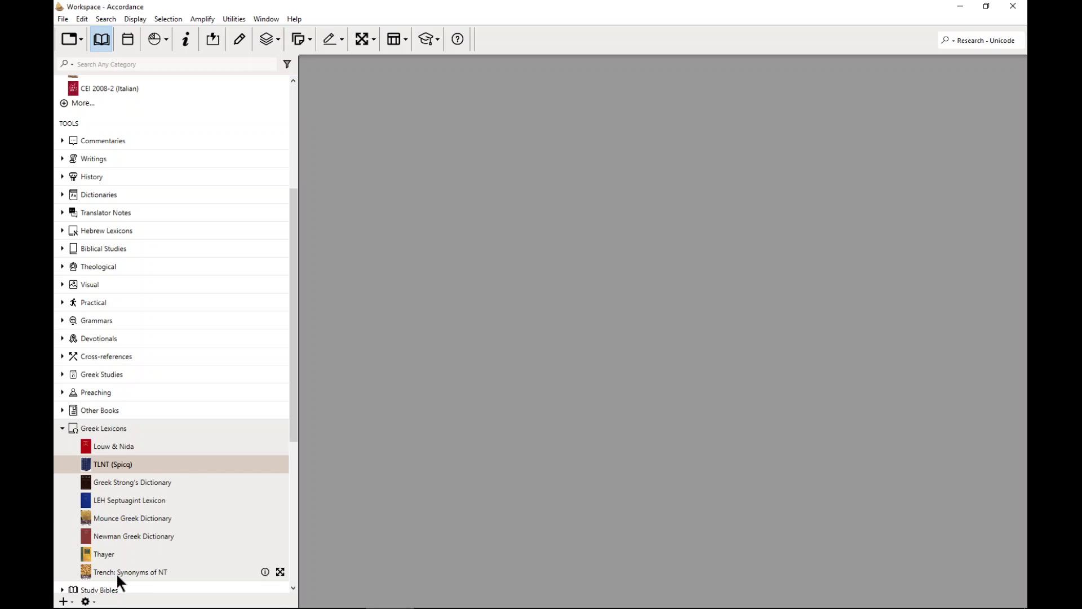
pyautogui.moveTo(102, 555); pyautogui.dragTo(114, 484)
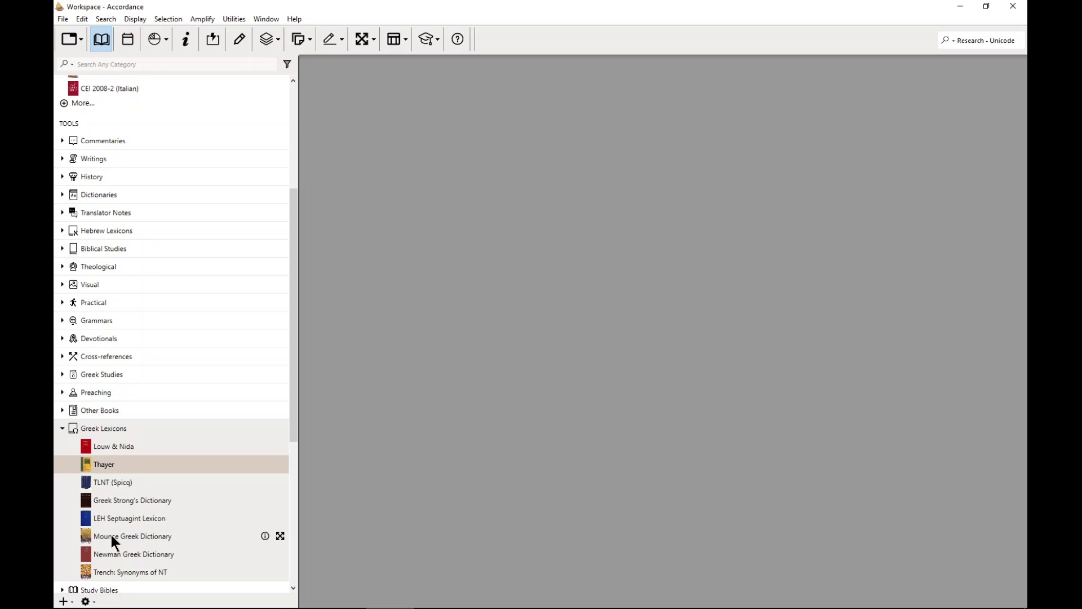
pyautogui.moveTo(110, 536); pyautogui.dragTo(110, 460)
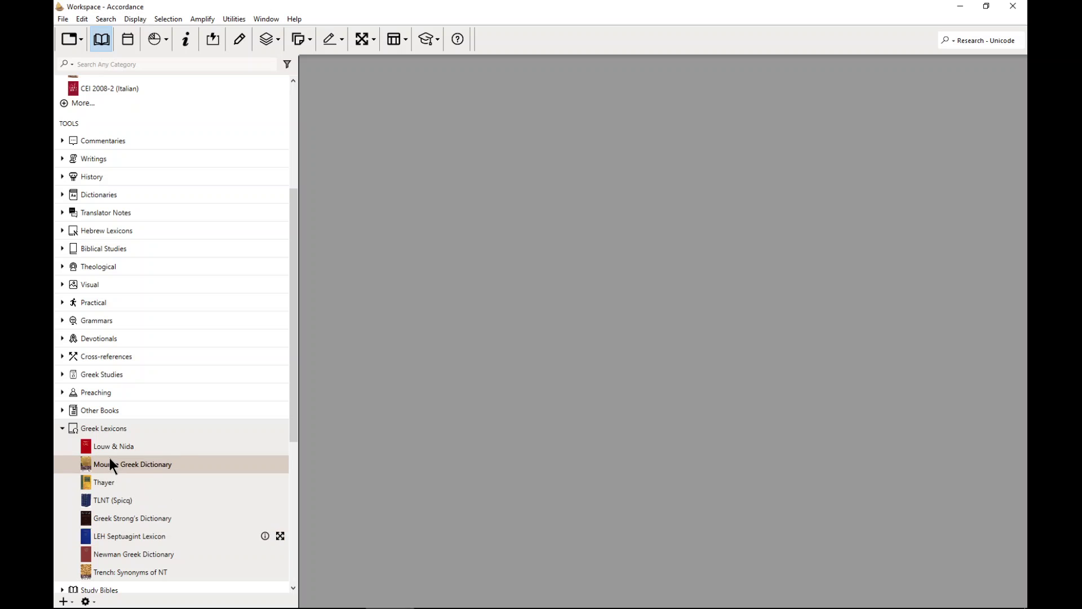
# Select each Greek lexicon from Louw & Nida through Newman Greek Dictionary, then collapse Greek Lexicons
pyautogui.click(110, 443)
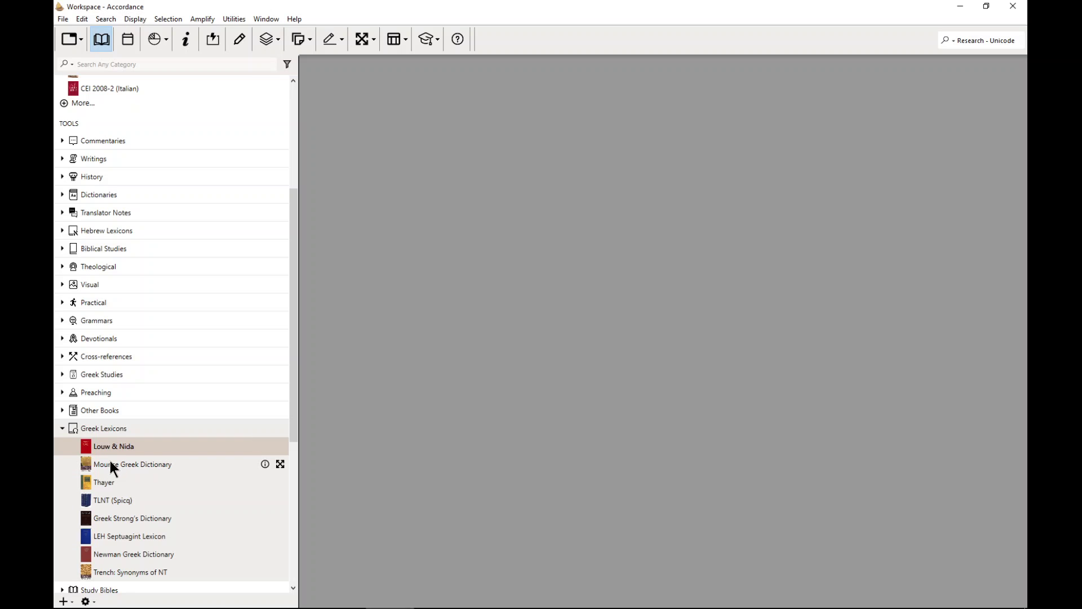
pyautogui.click(108, 465)
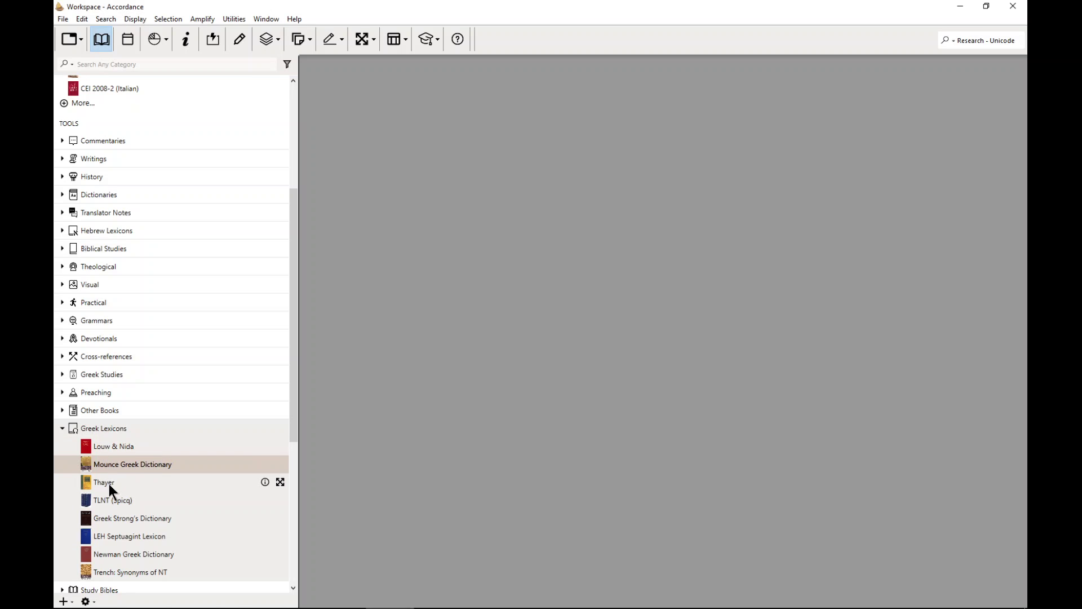
pyautogui.click(105, 481)
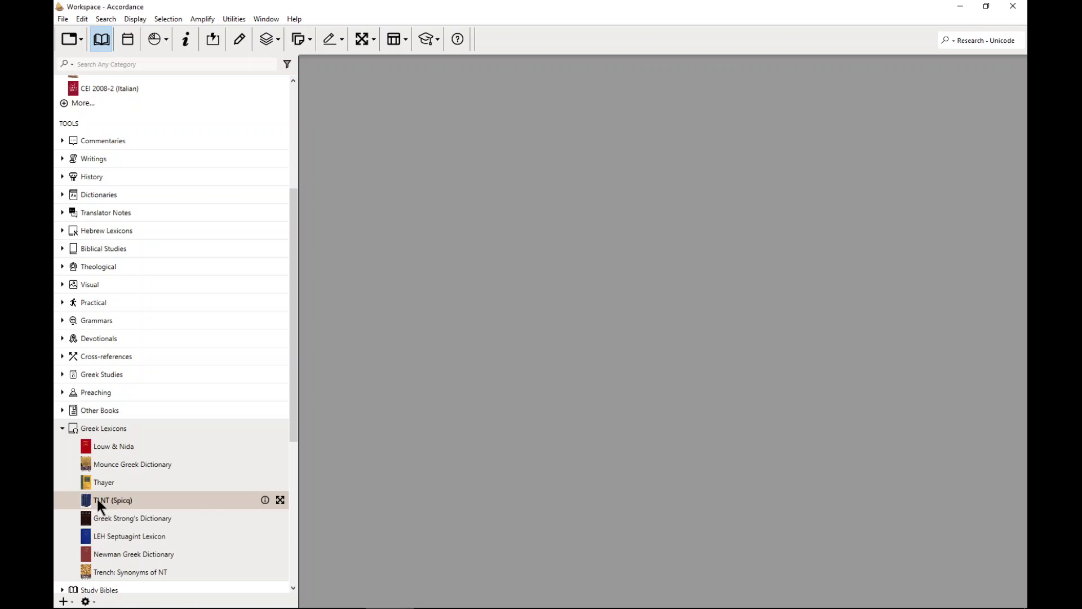
pyautogui.click(93, 502)
pyautogui.scroll(-1, 85, 500)
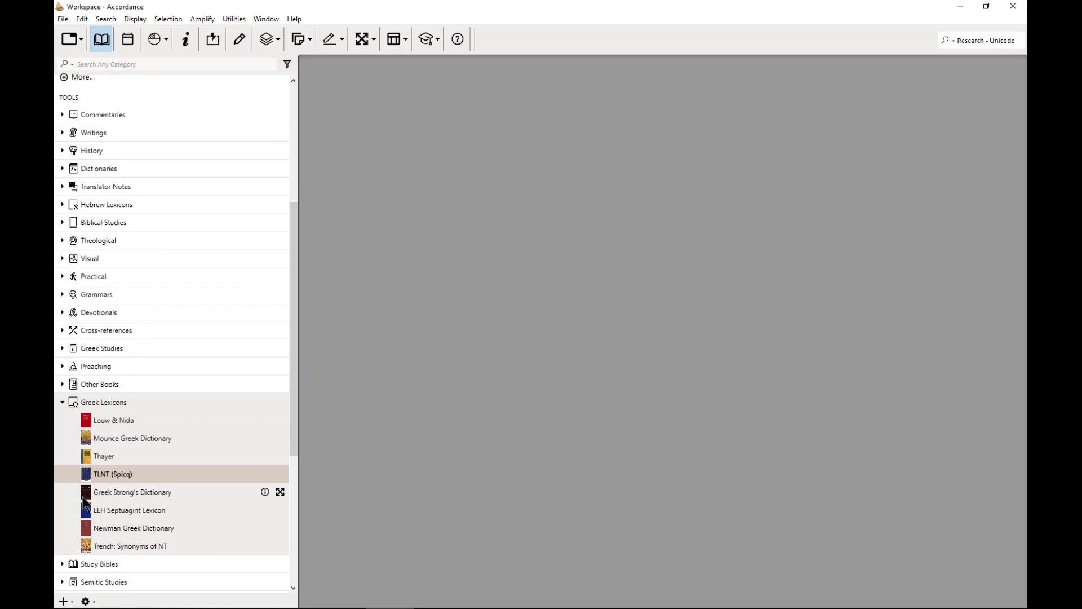
pyautogui.click(115, 491)
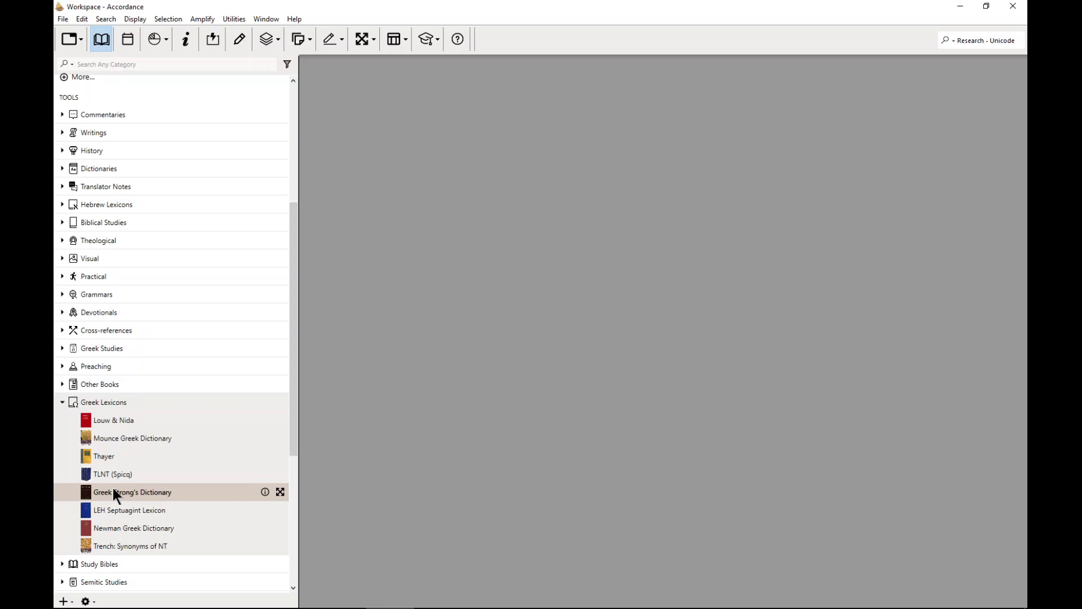
pyautogui.click(131, 513)
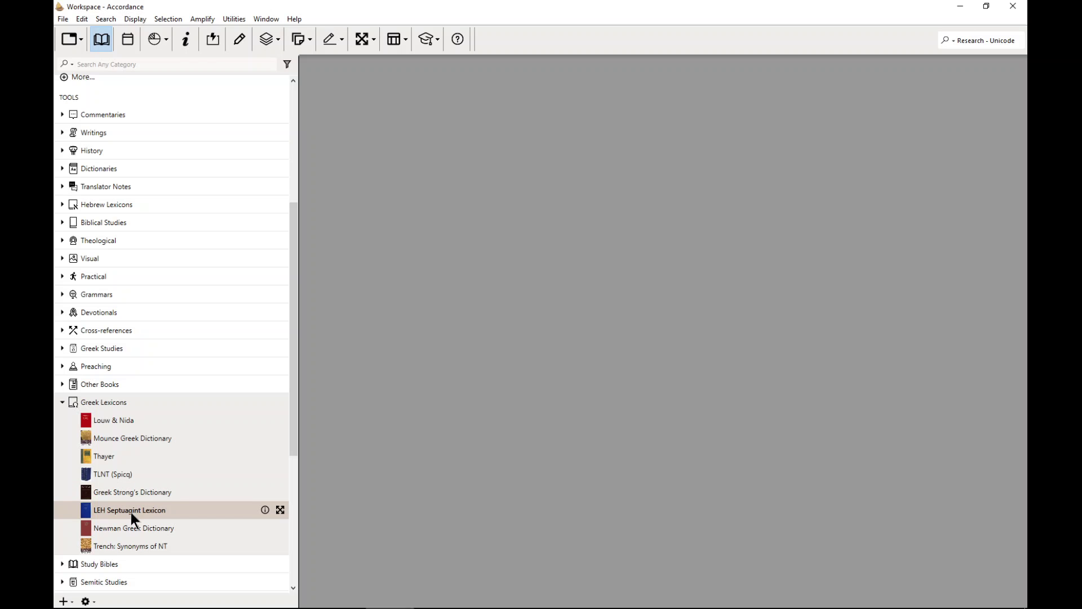
pyautogui.click(129, 532)
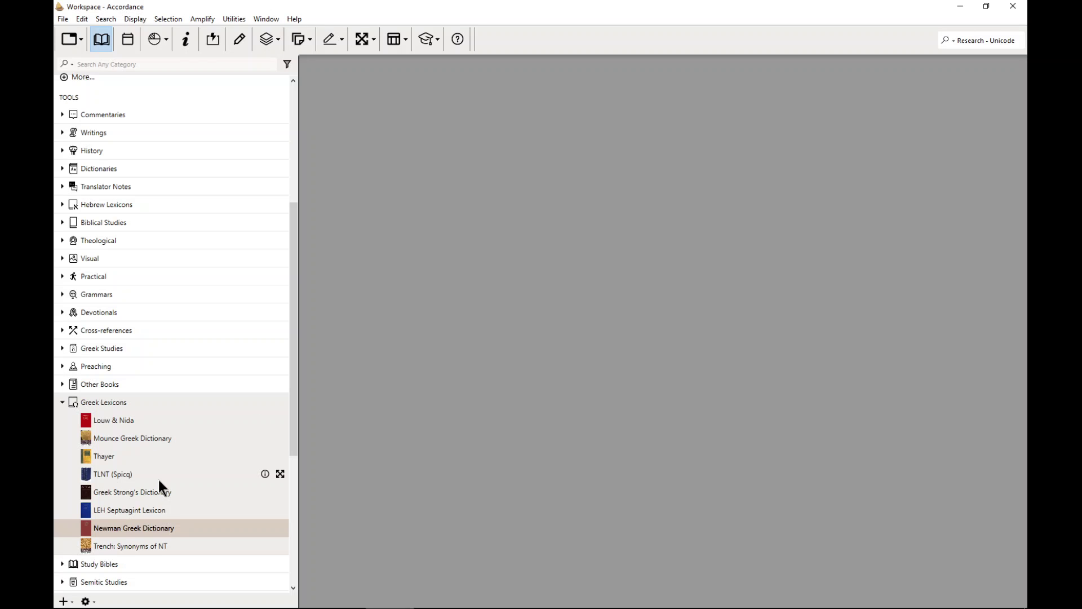
pyautogui.click(62, 402)
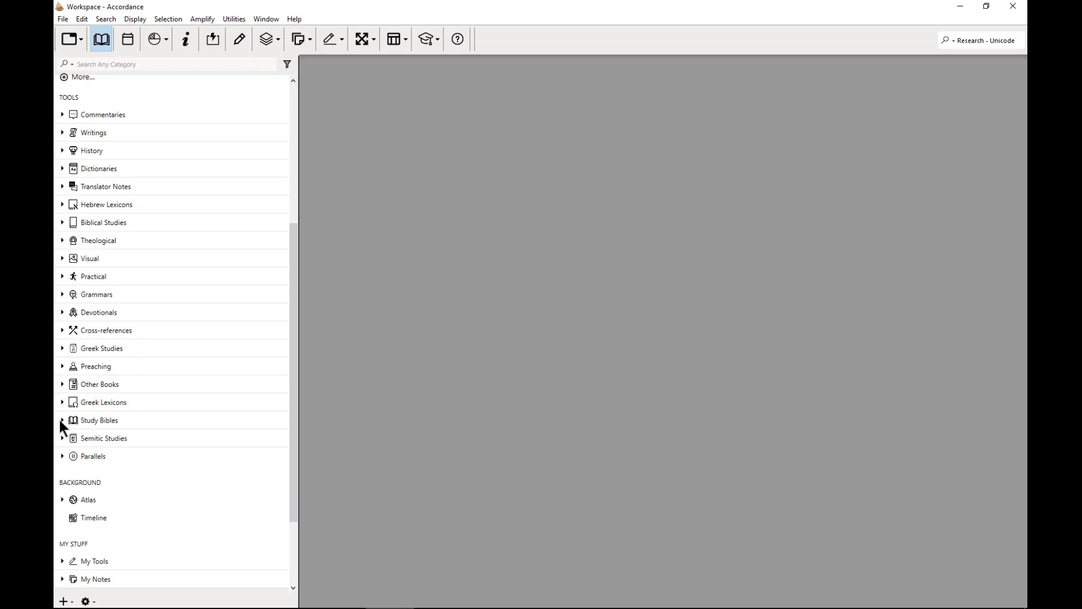
pyautogui.click(62, 420)
pyautogui.click(62, 420)
pyautogui.moveTo(68, 421)
pyautogui.click(62, 438)
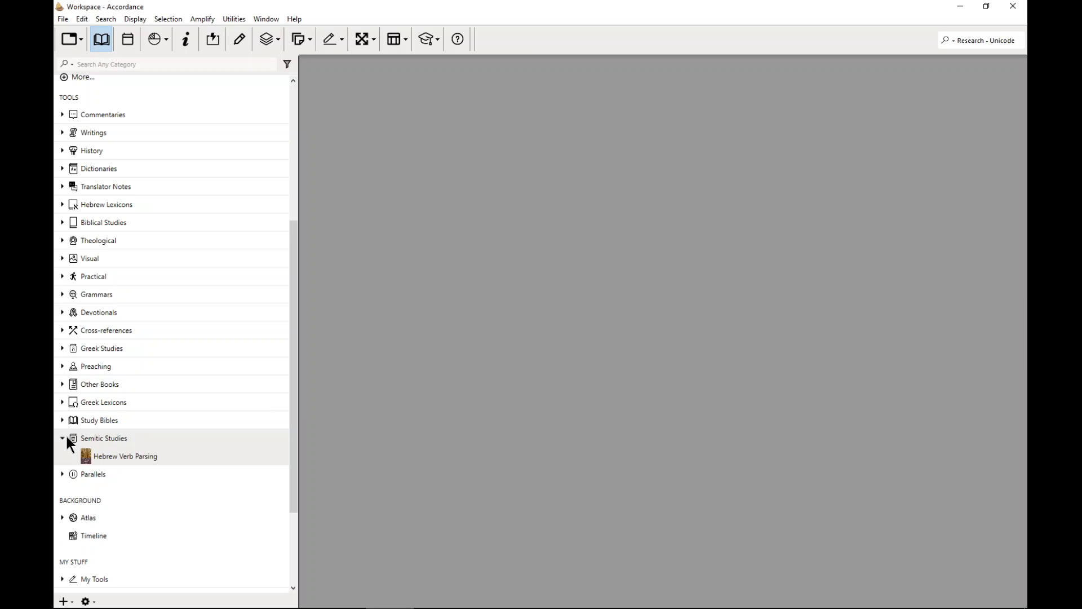
pyautogui.click(67, 437)
pyautogui.click(62, 456)
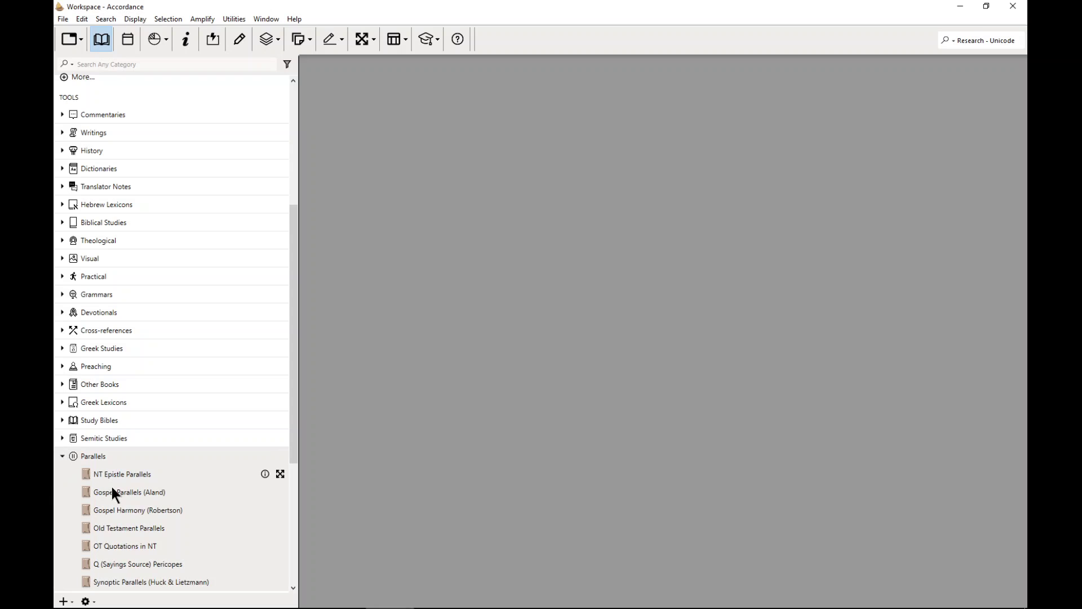
pyautogui.scroll(-3, 96, 485)
pyautogui.click(62, 377)
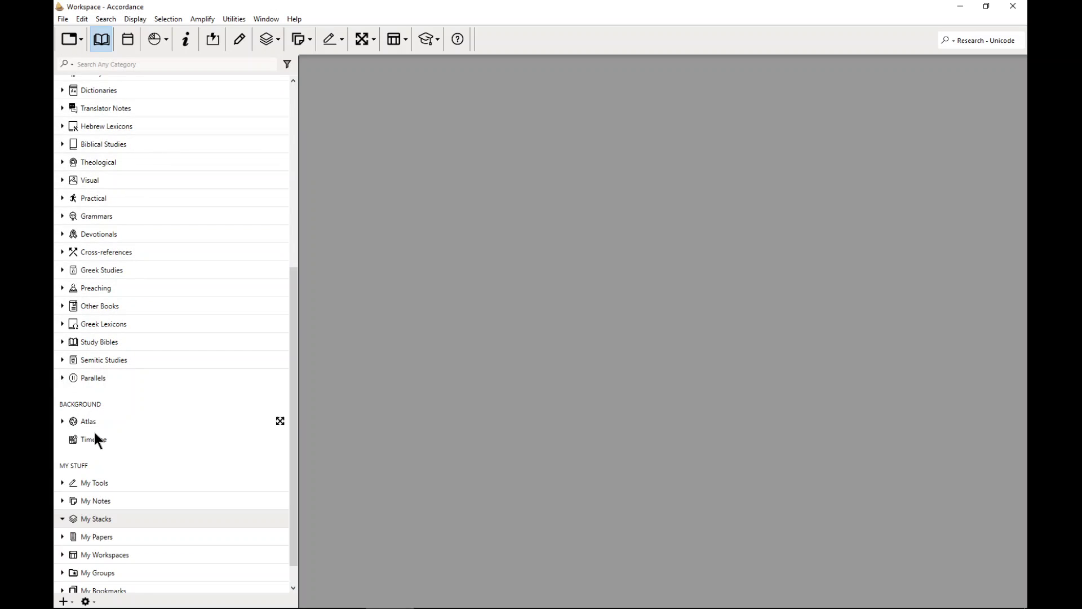
pyautogui.scroll(2, 96, 442)
pyautogui.scroll(2, 130, 435)
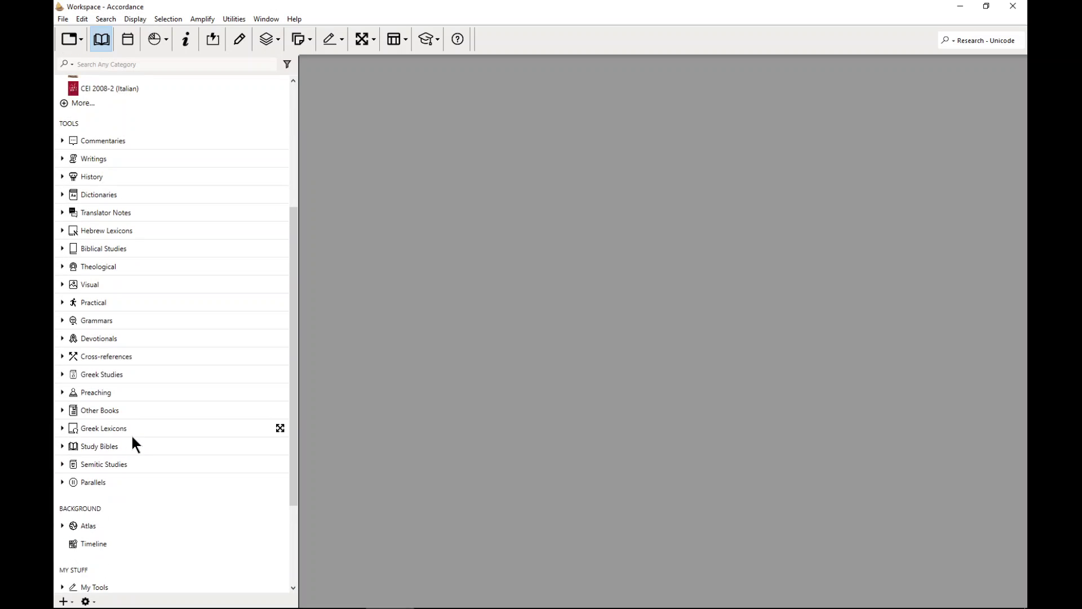
pyautogui.scroll(6, 133, 437)
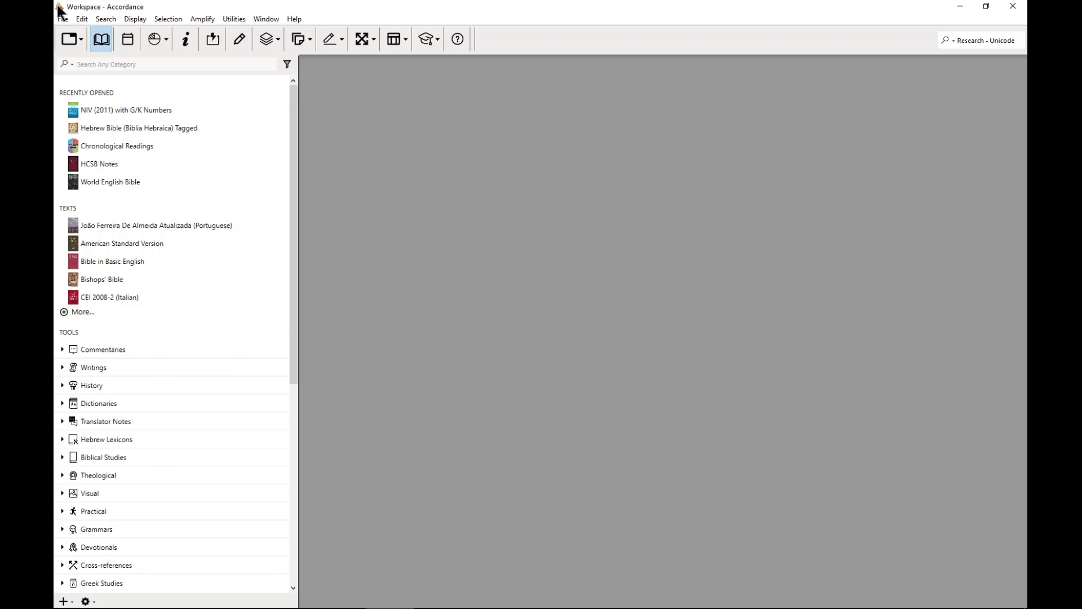
# Reopen Preferences, keep Eerdmans Dictionary as English Amplify default, check Greek & Hebrew, return to Amplify
pyautogui.click(82, 19)
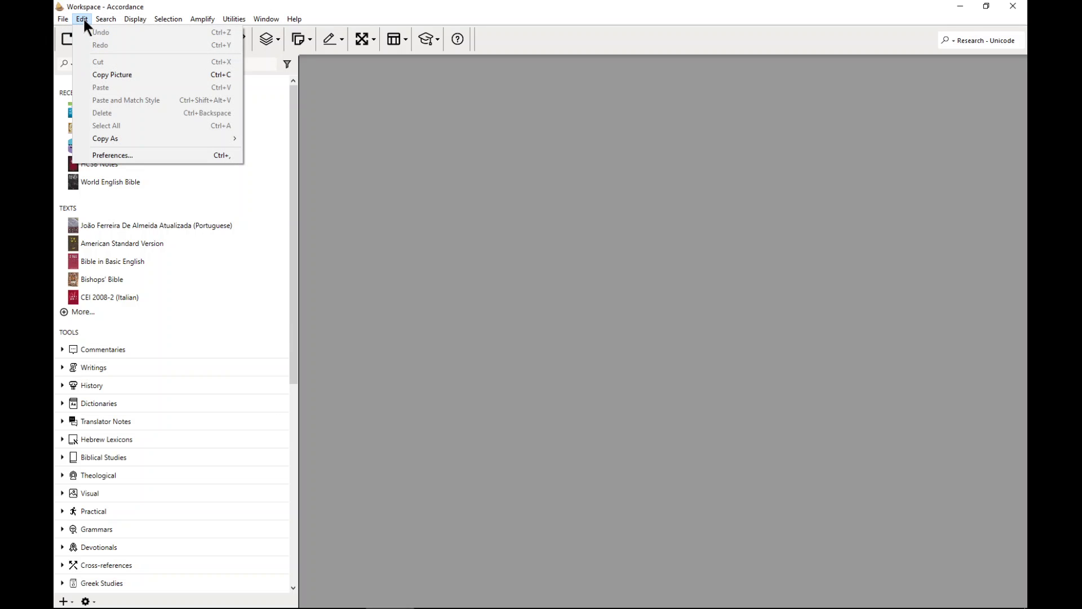
pyautogui.click(112, 154)
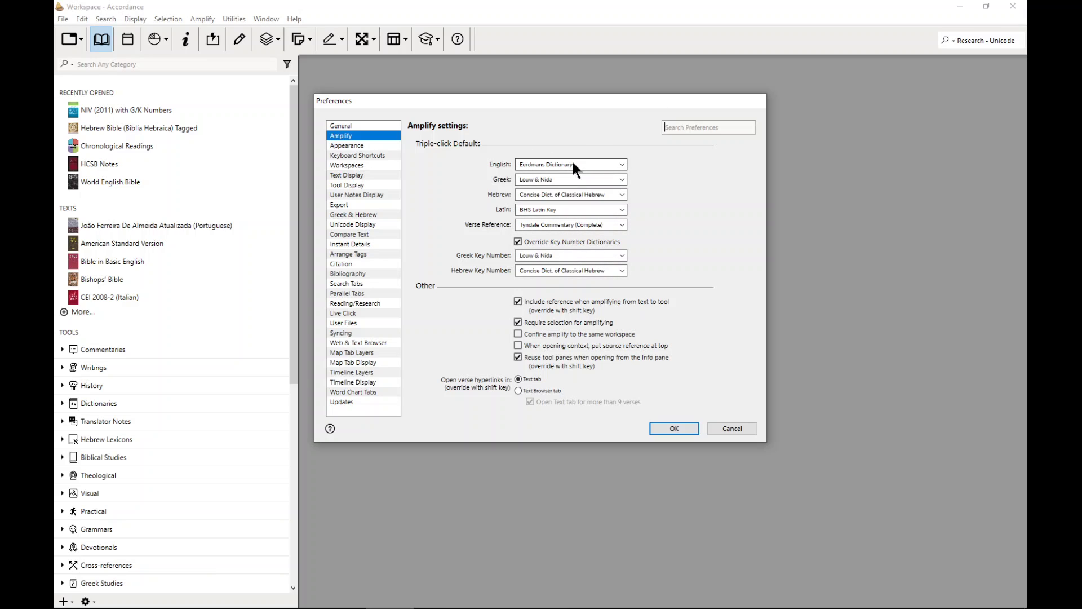
pyautogui.click(622, 164)
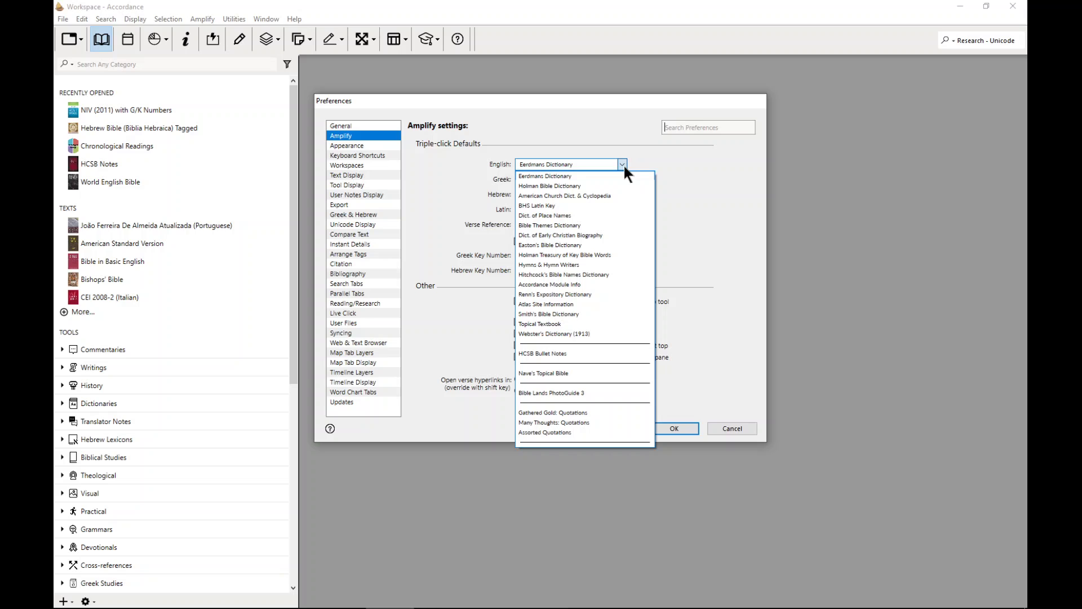
pyautogui.click(623, 164)
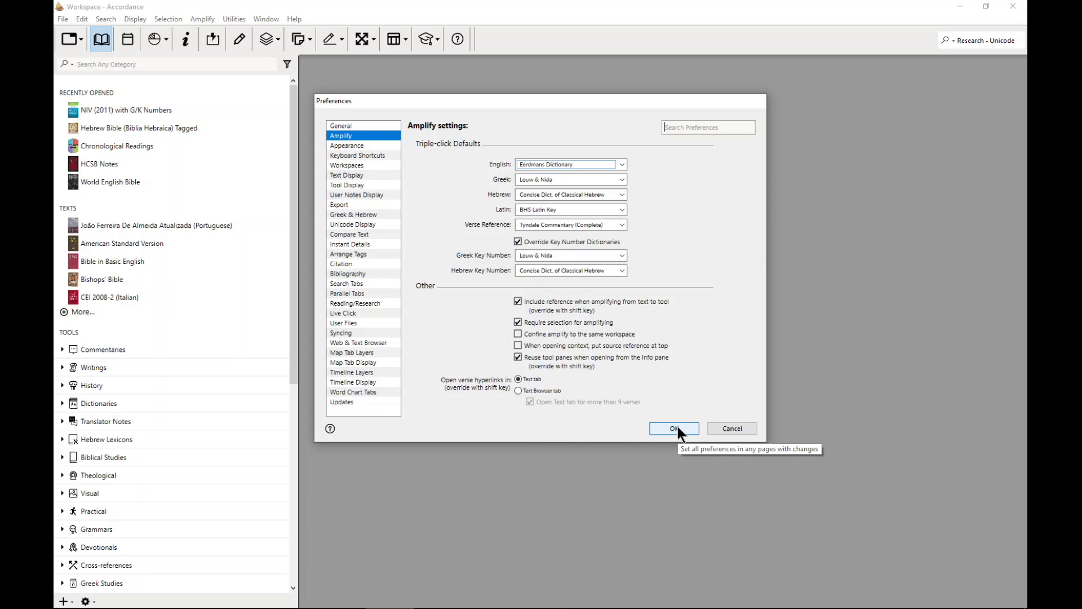
pyautogui.click(355, 215)
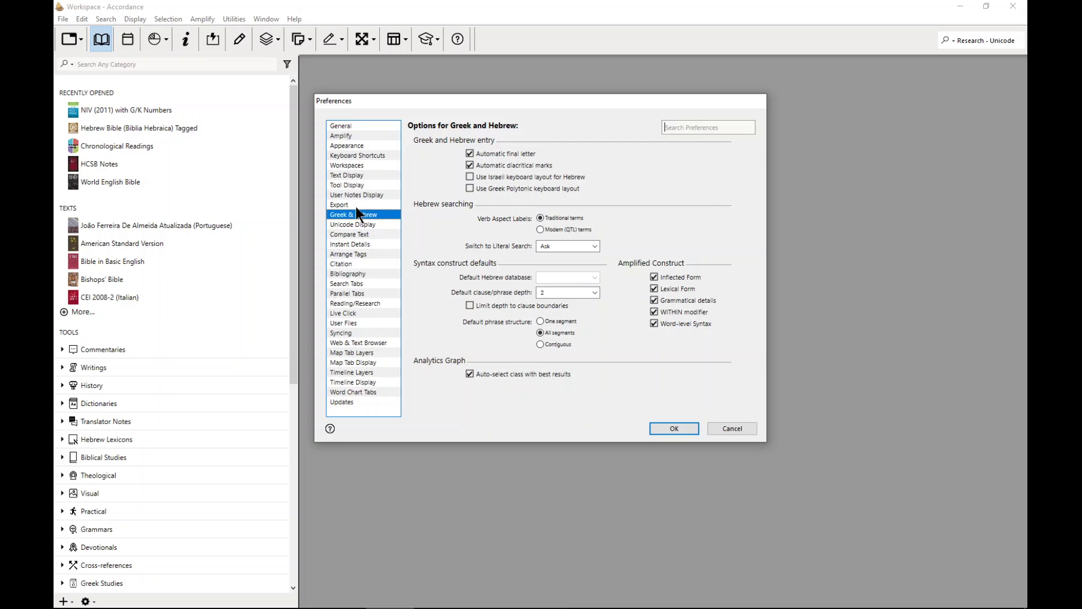
pyautogui.click(349, 135)
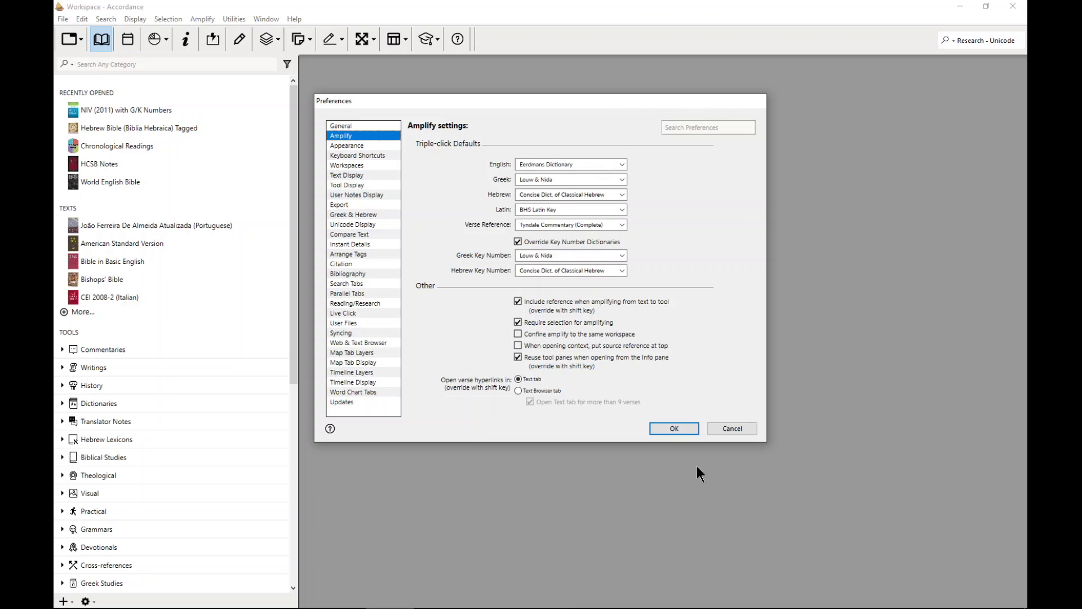
# Accept the Amplify preferences and narrow the Library panel so titles are shortened
pyautogui.click(676, 428)
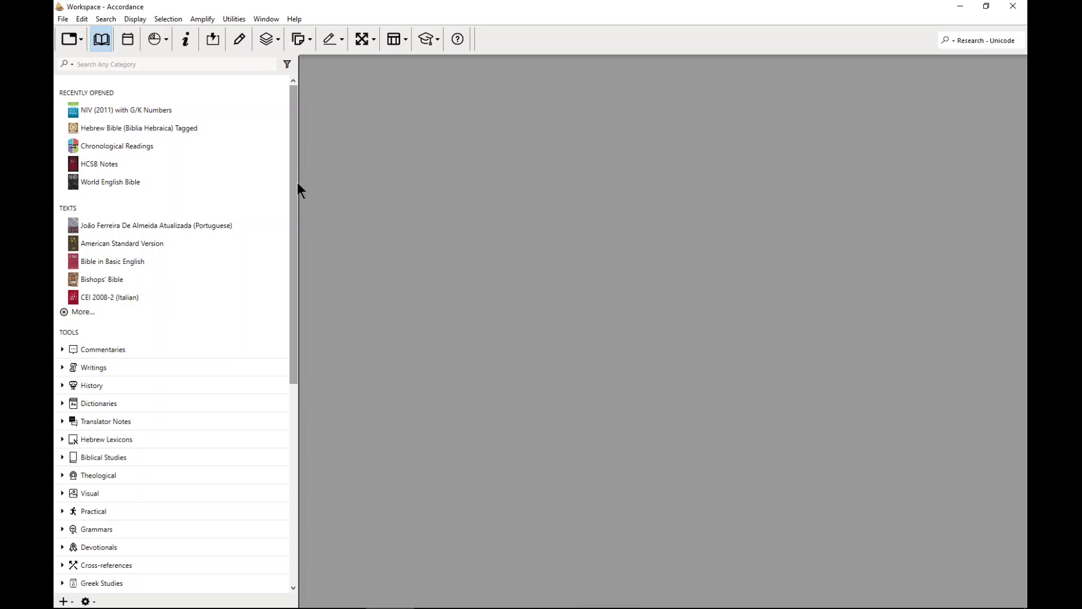
pyautogui.moveTo(298, 182); pyautogui.dragTo(138, 197)
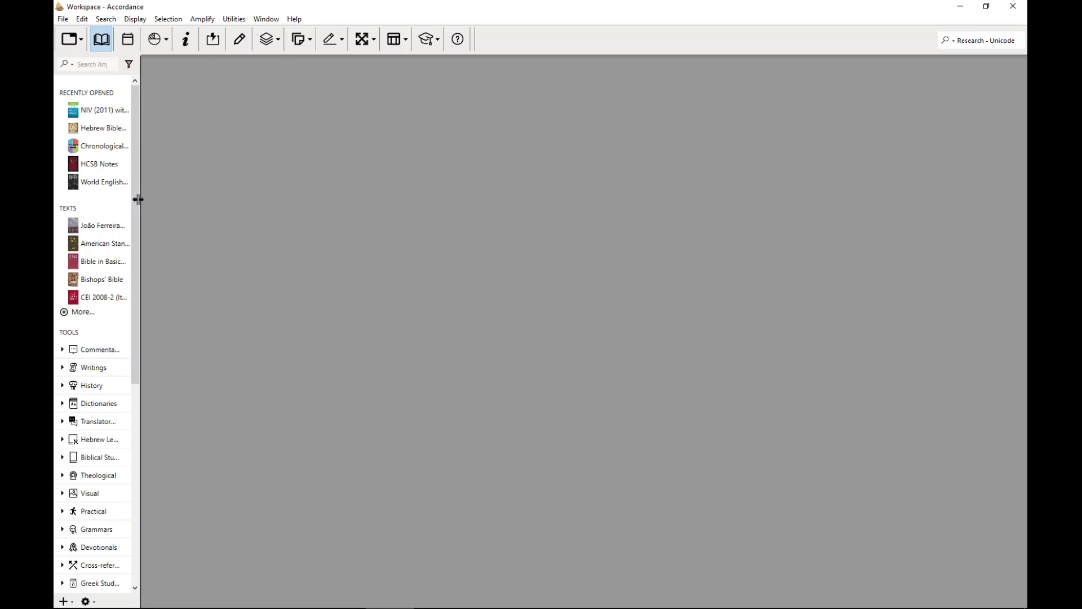
pyautogui.scroll(-1, 58, 248)
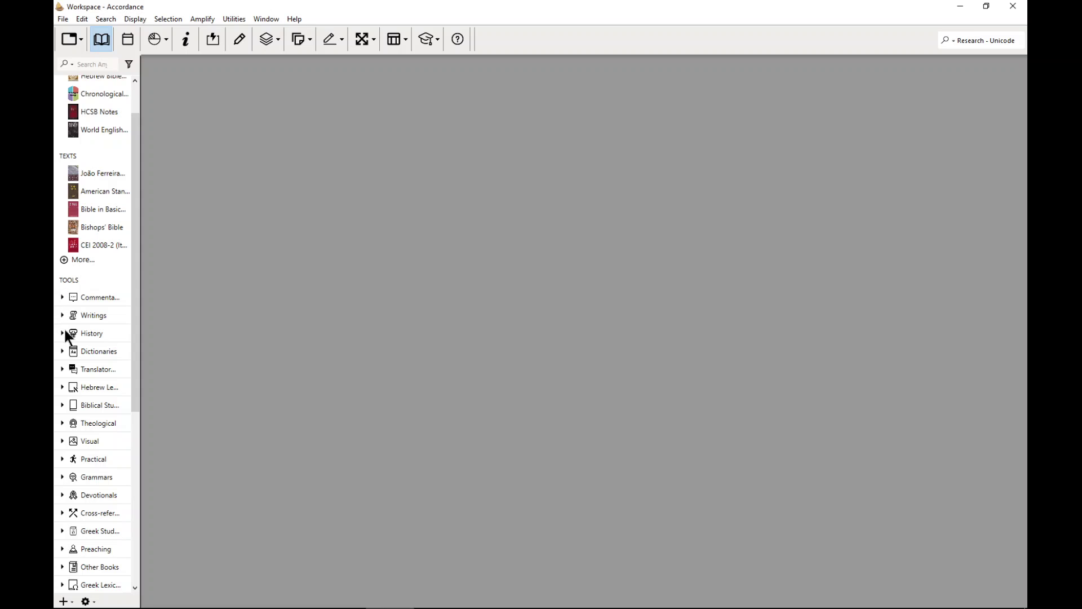
pyautogui.scroll(-1, 60, 355)
# Briefly expand and collapse Hebrew Lexicons and Greek Lexicons in the Library
pyautogui.click(63, 360)
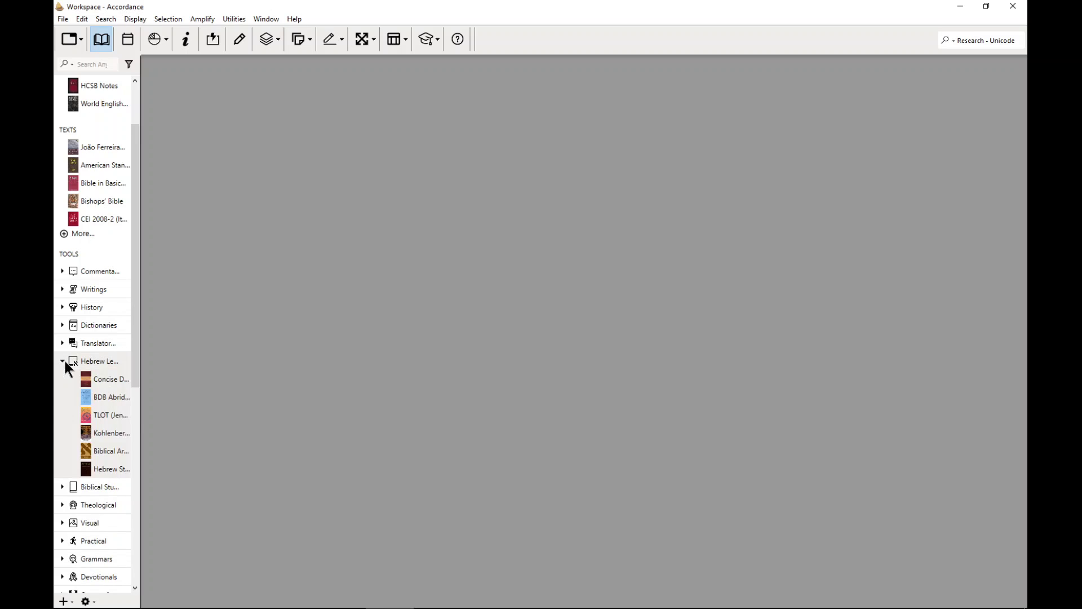
pyautogui.click(63, 361)
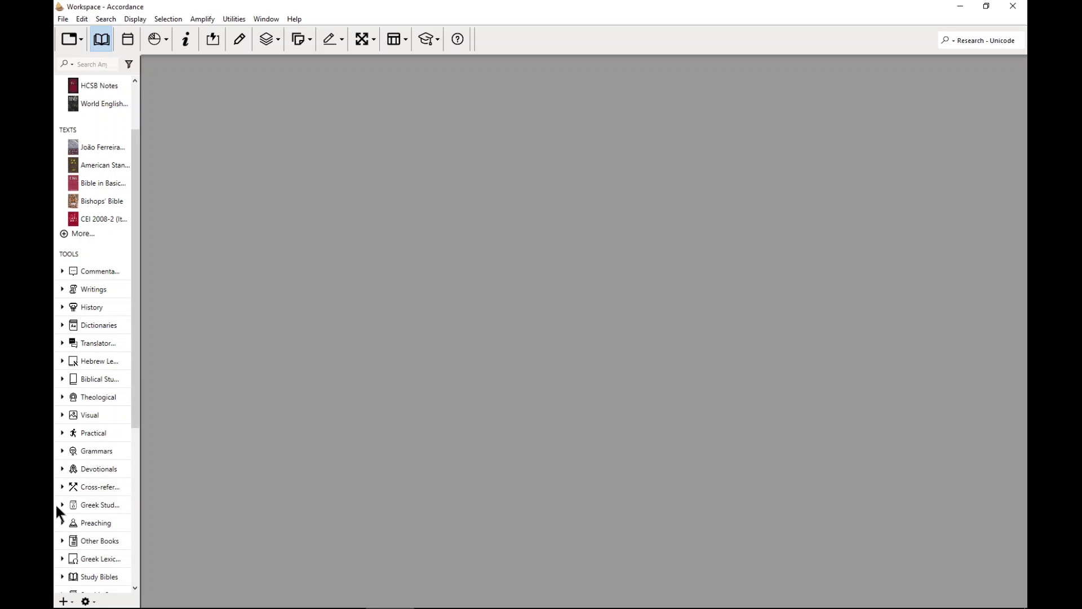
pyautogui.scroll(-2, 57, 492)
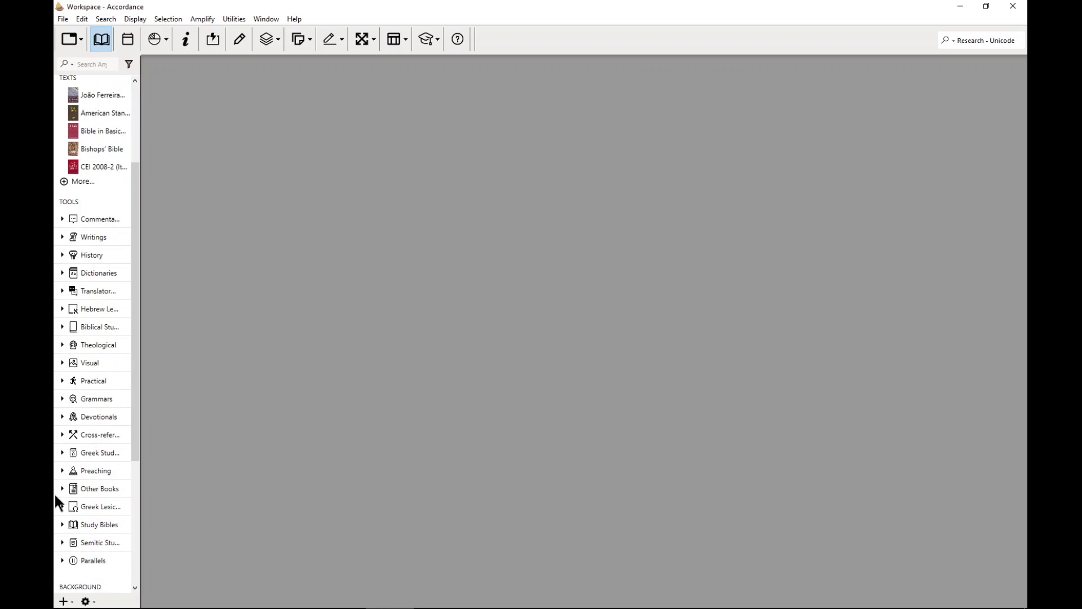
pyautogui.click(63, 506)
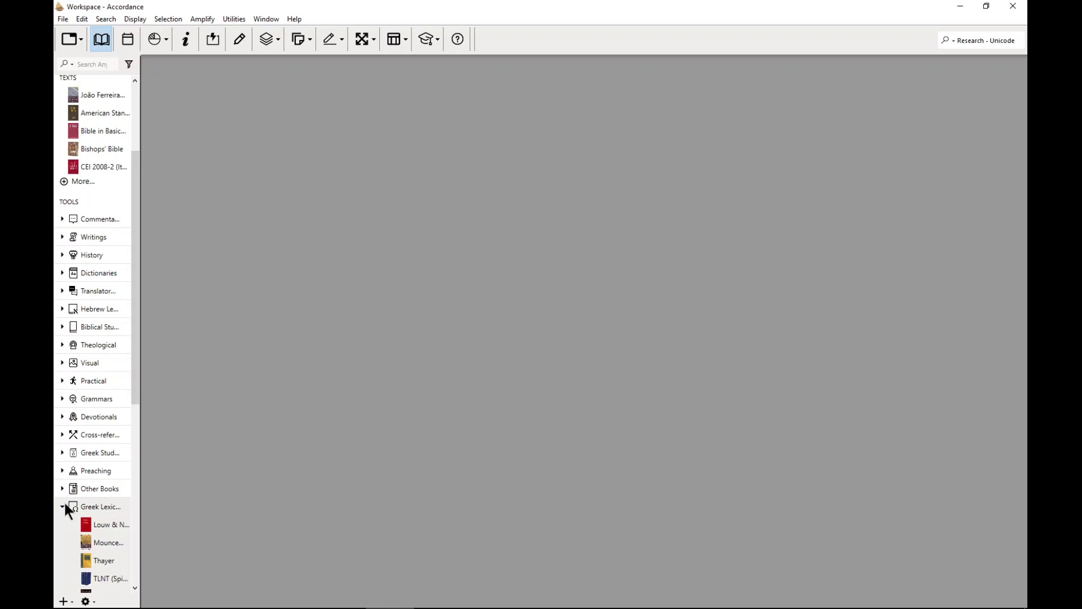
pyautogui.click(62, 506)
pyautogui.scroll(-2, 63, 496)
pyautogui.scroll(1, 66, 489)
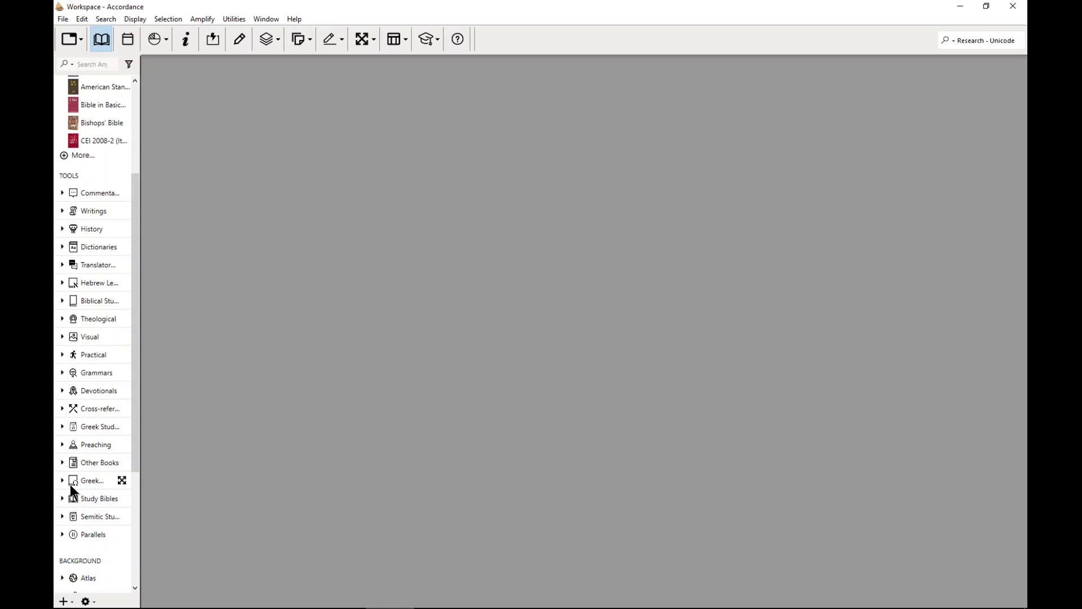